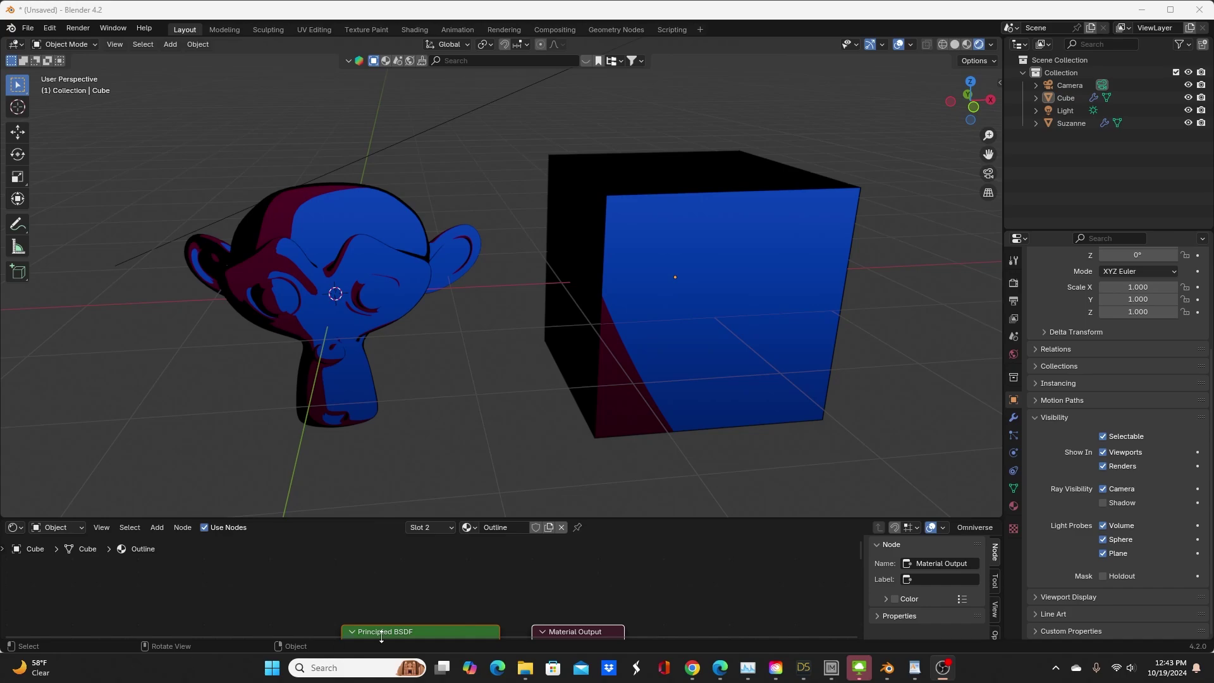
- Switch to Chrome, look over the Comfee Mug YouTube channel's toon shader videos, and return to Blender
mouse_move(694, 674)
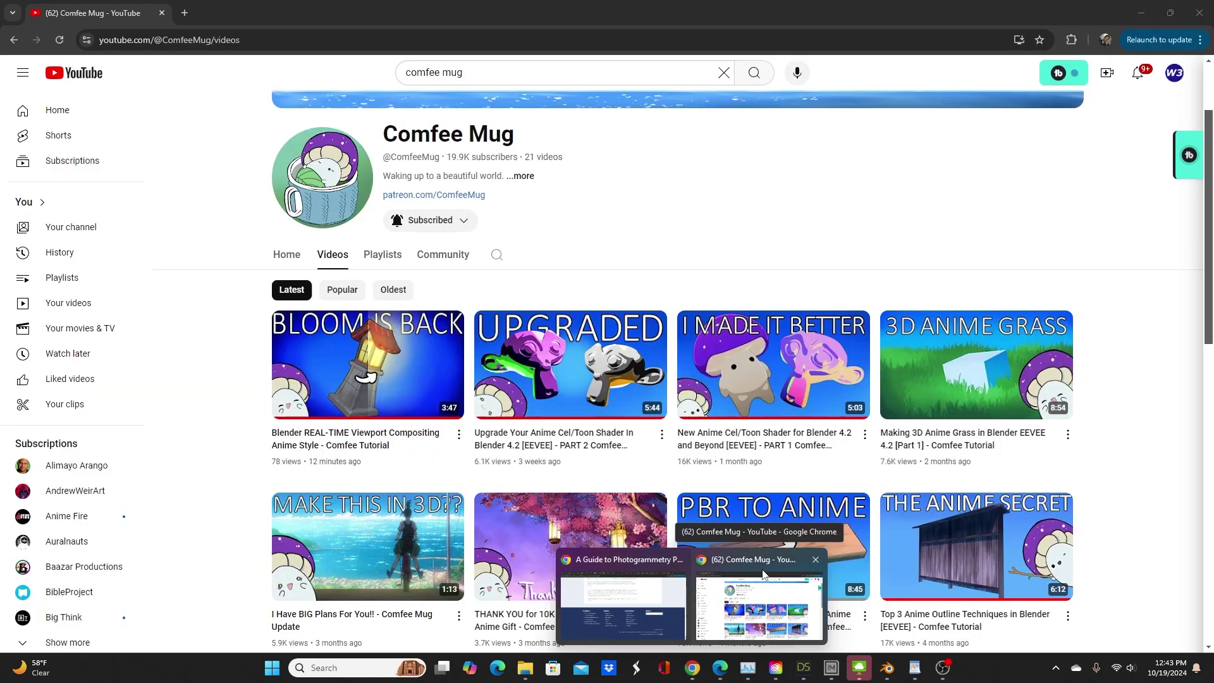
click(763, 574)
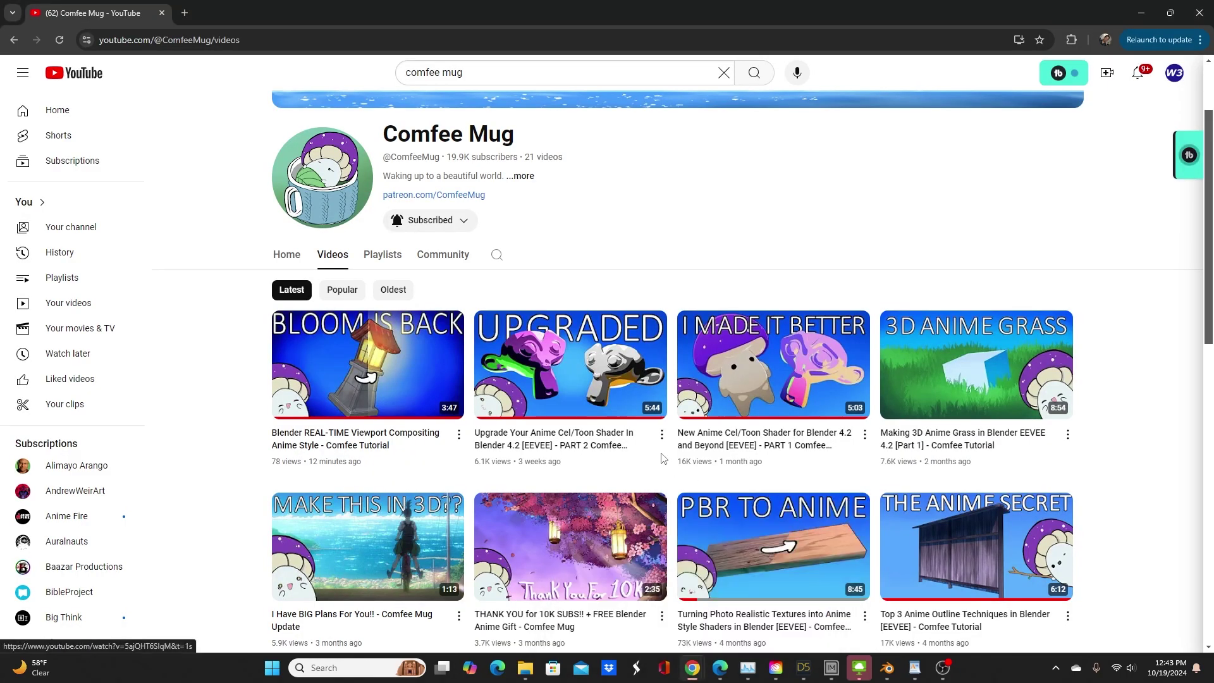
mouse_move(439, 389)
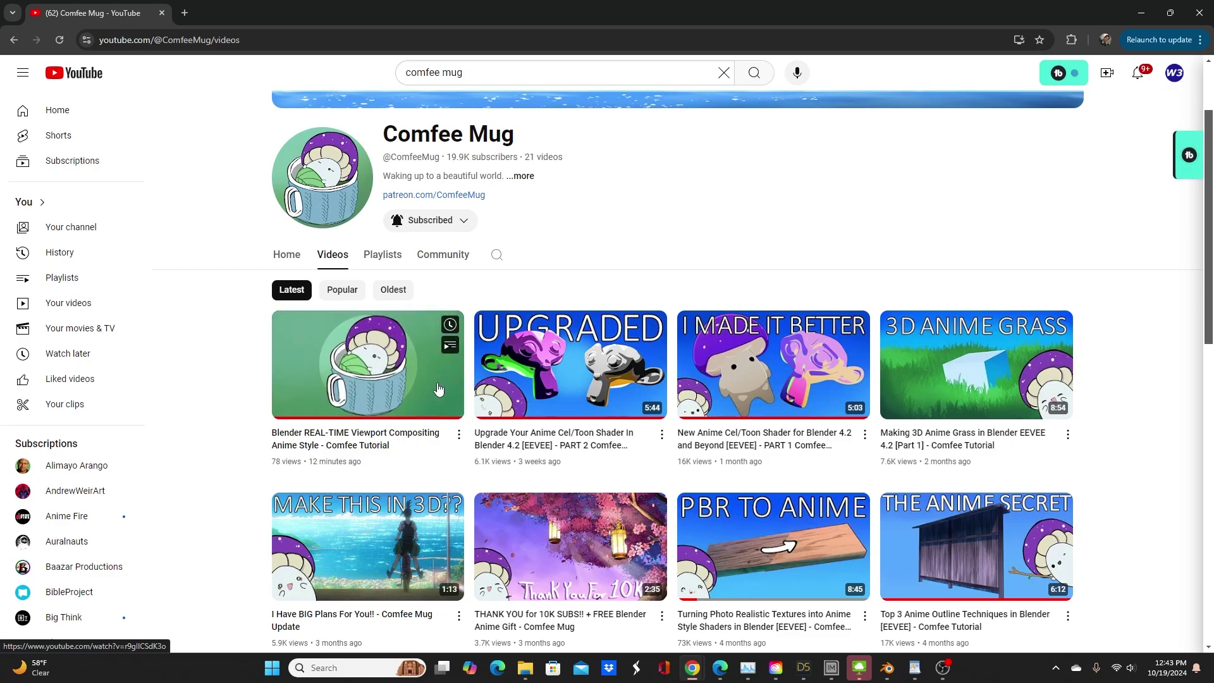
mouse_move(624, 368)
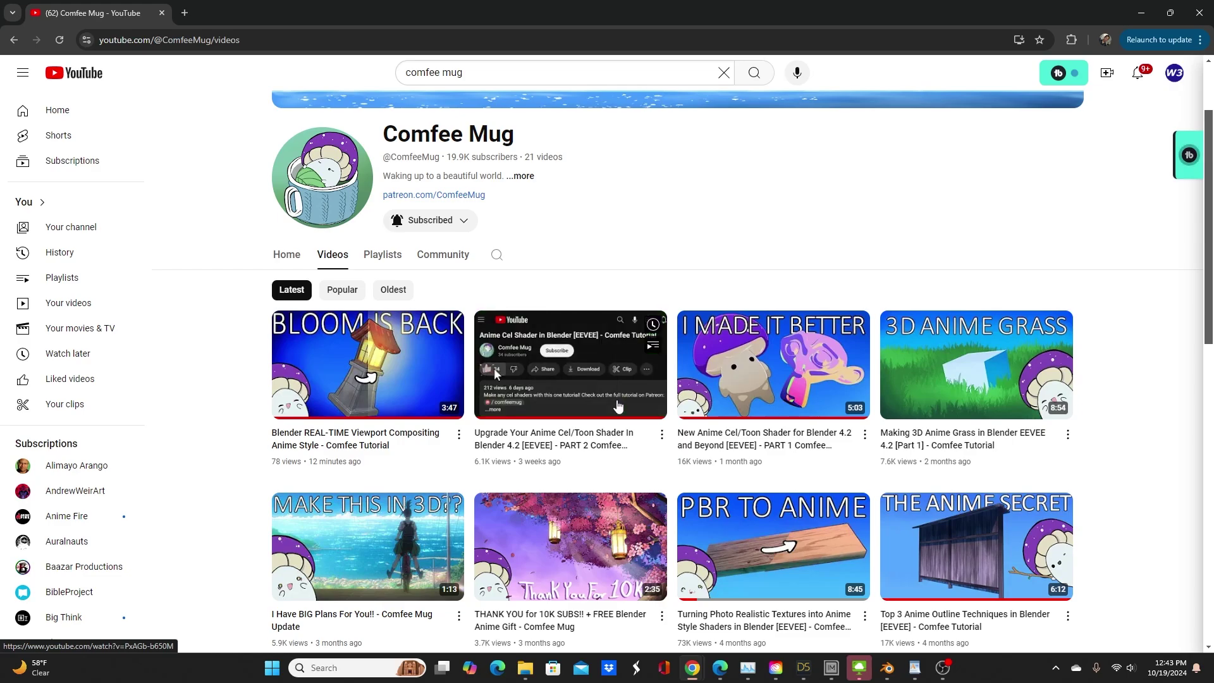
mouse_move(771, 404)
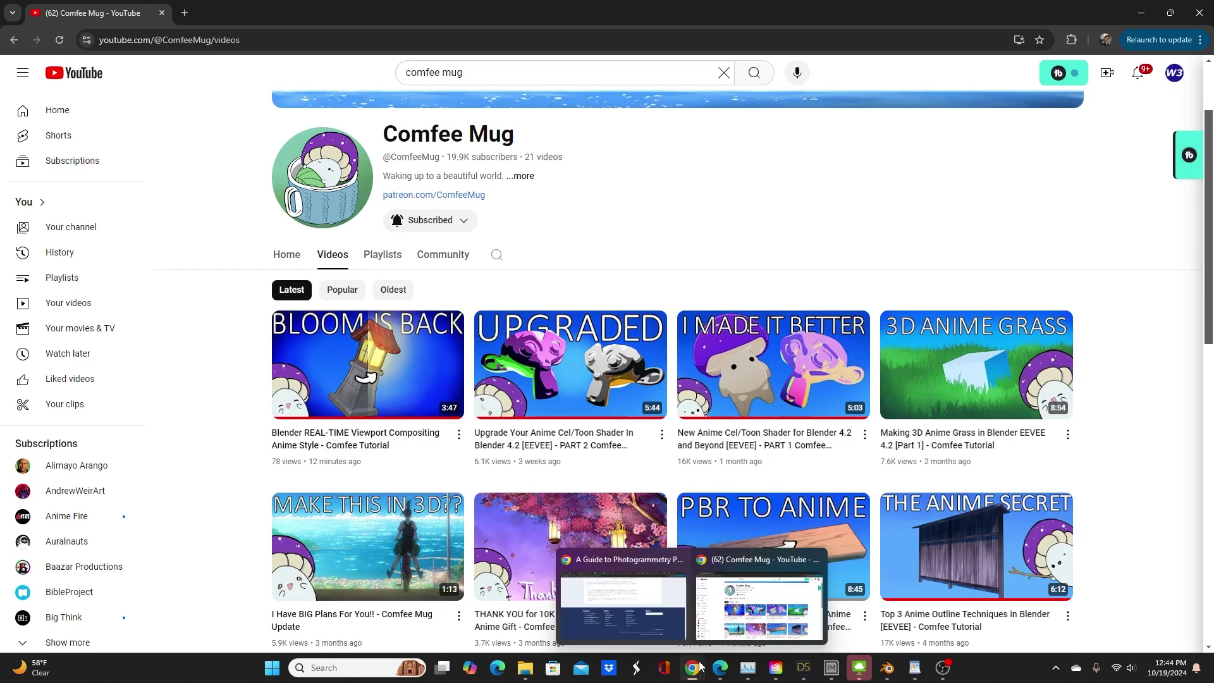
click(886, 668)
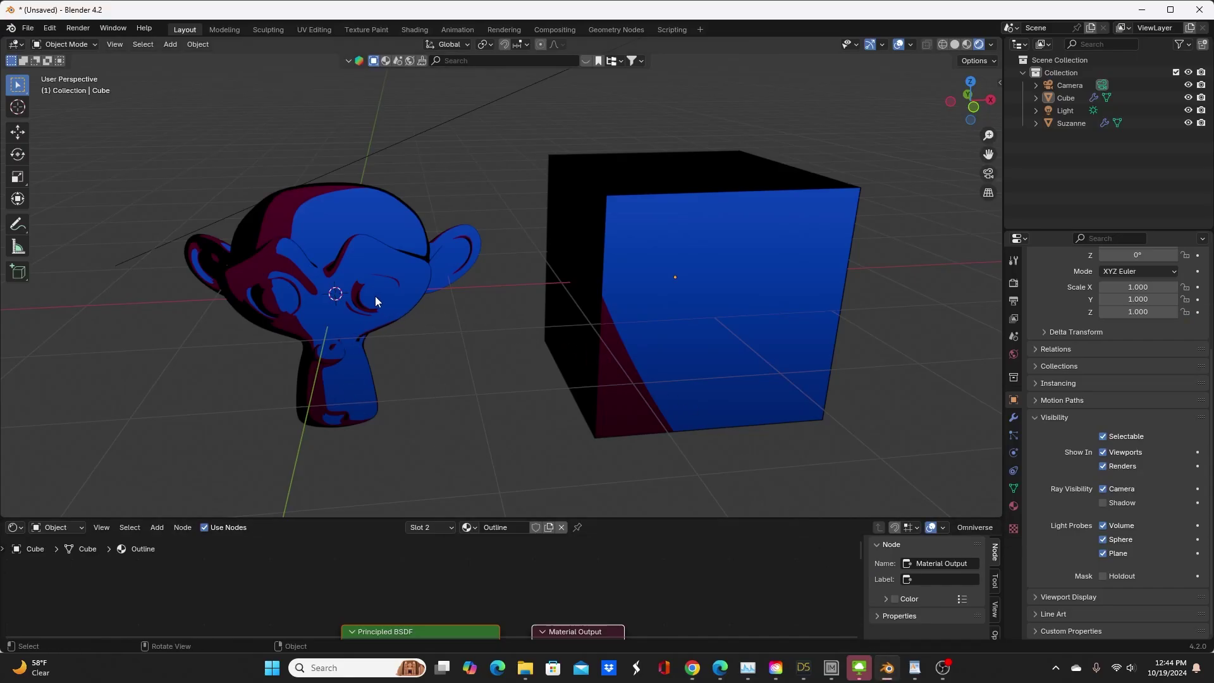
- Select the Suzanne monkey head and enlarge the shader editor to show its Comfee Toon Shader nodes
click(352, 266)
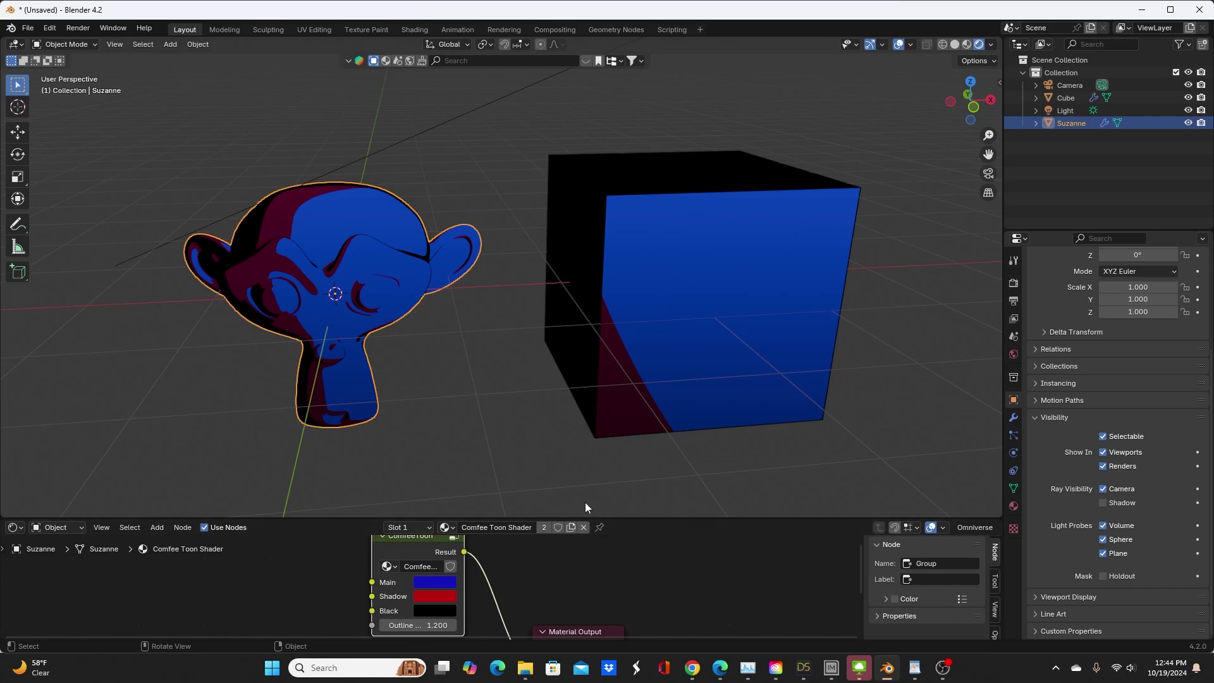
drag(587, 515, 586, 336)
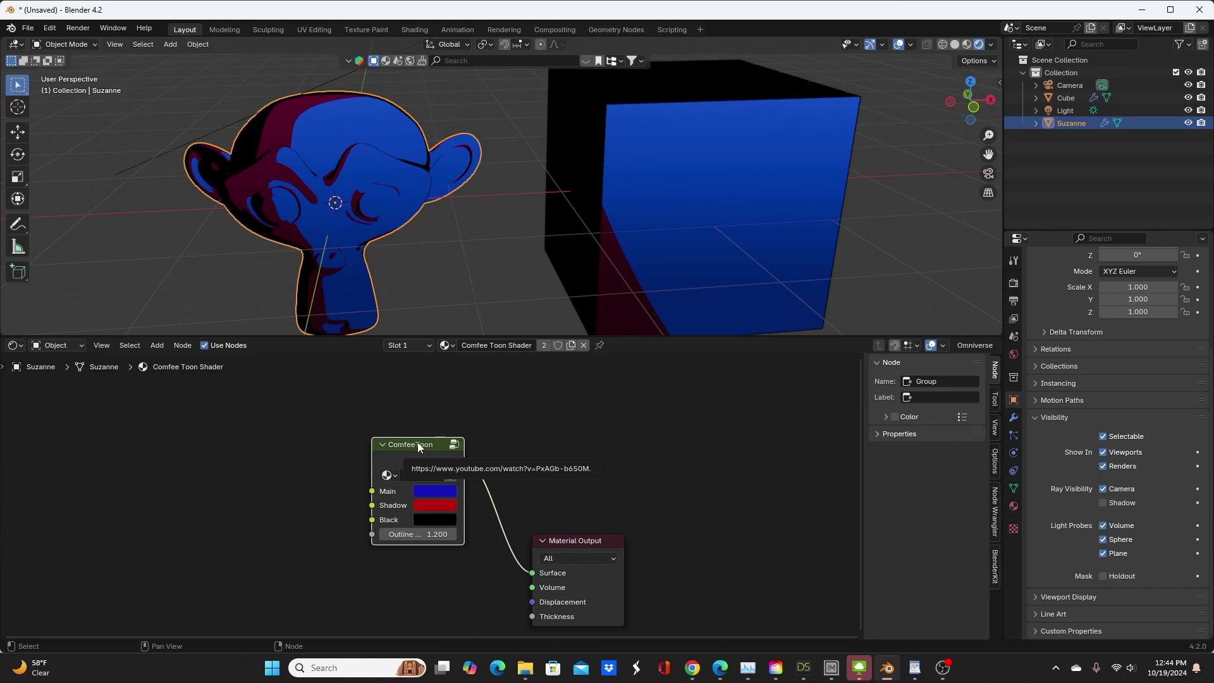
middle_drag(335, 488, 483, 491)
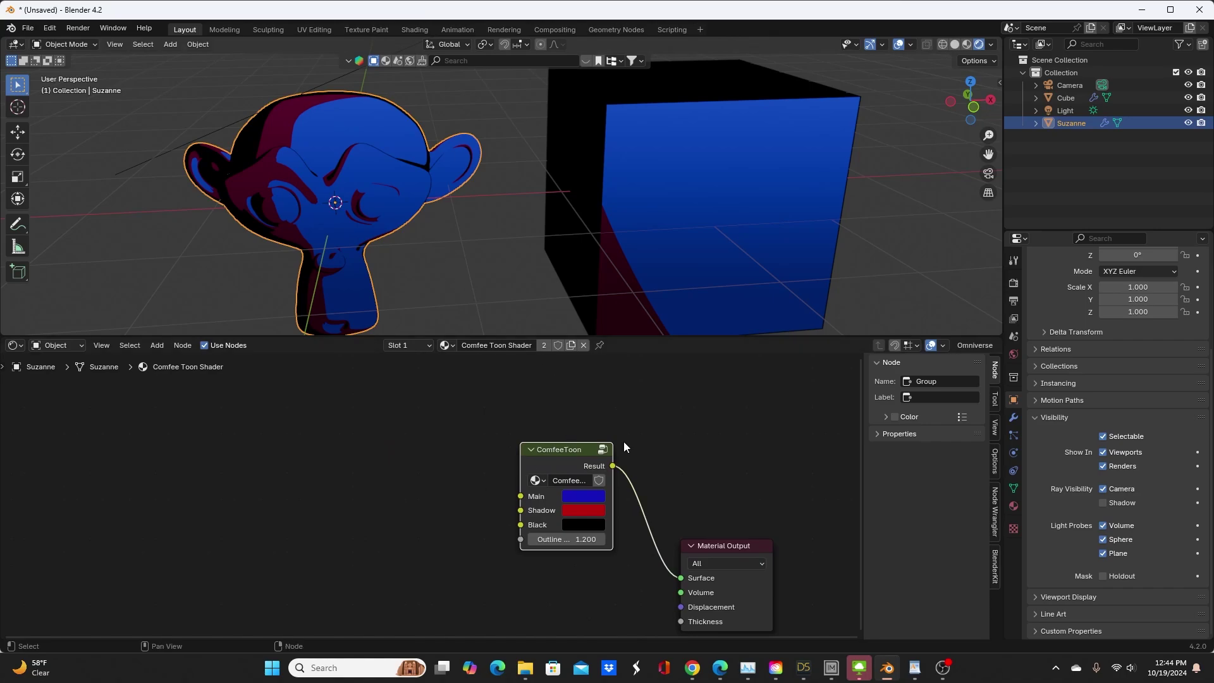
scroll(587, 479, up, 1)
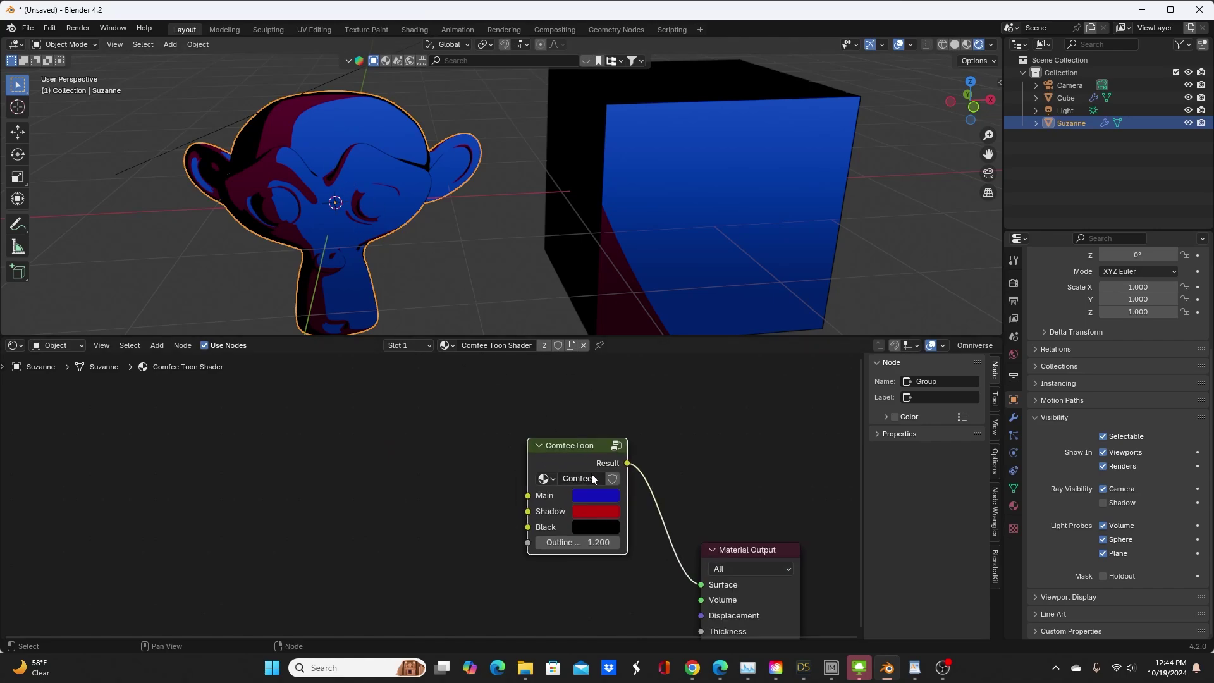
- Select the sun light and examine its light settings and its object visibility options
scroll(474, 299, down, 3)
middle_drag(480, 260, 557, 172)
click(560, 129)
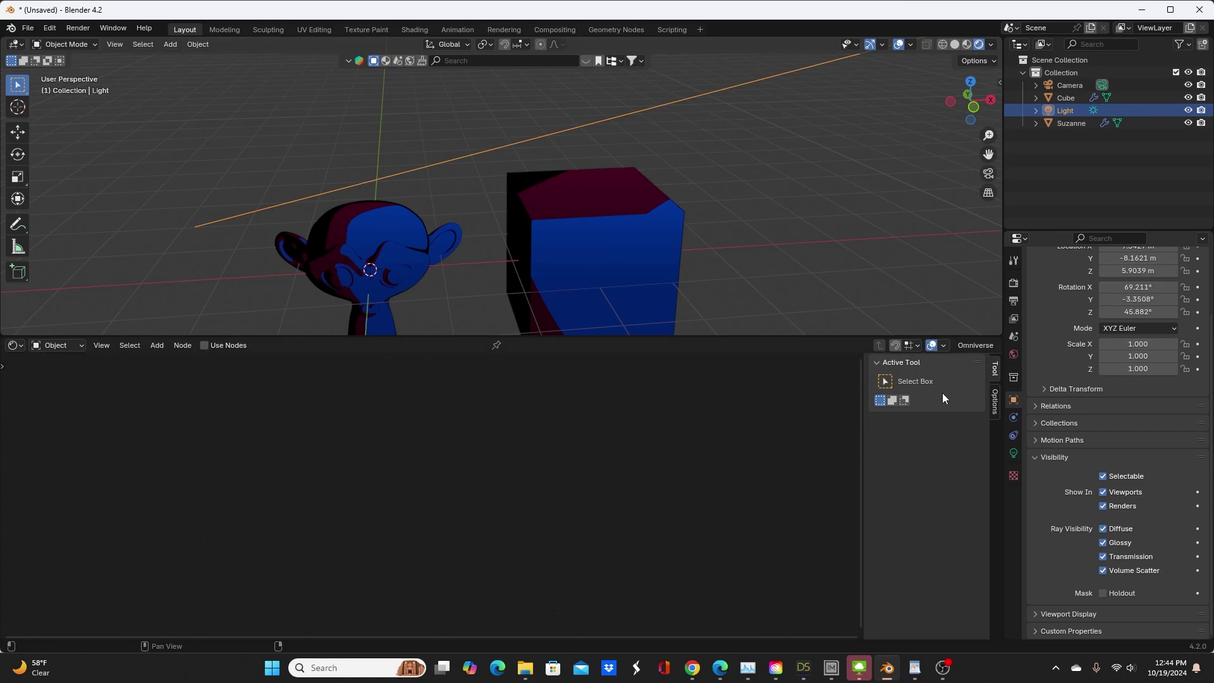
click(1013, 452)
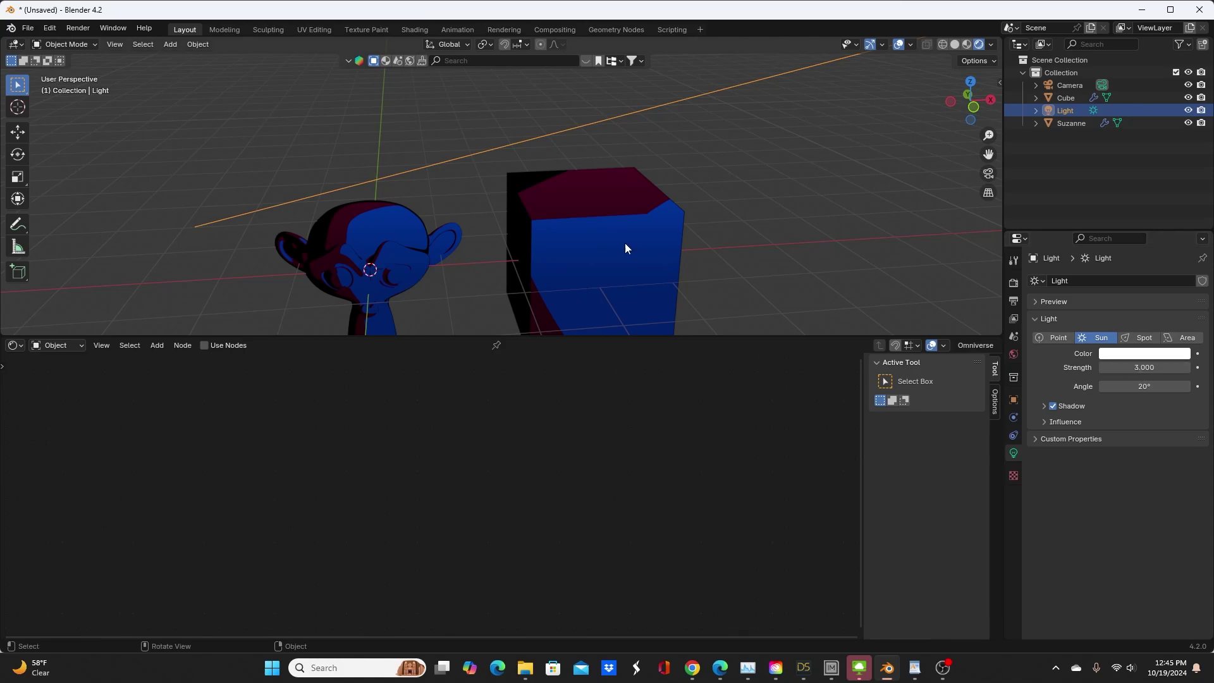
scroll(450, 229, up, 6)
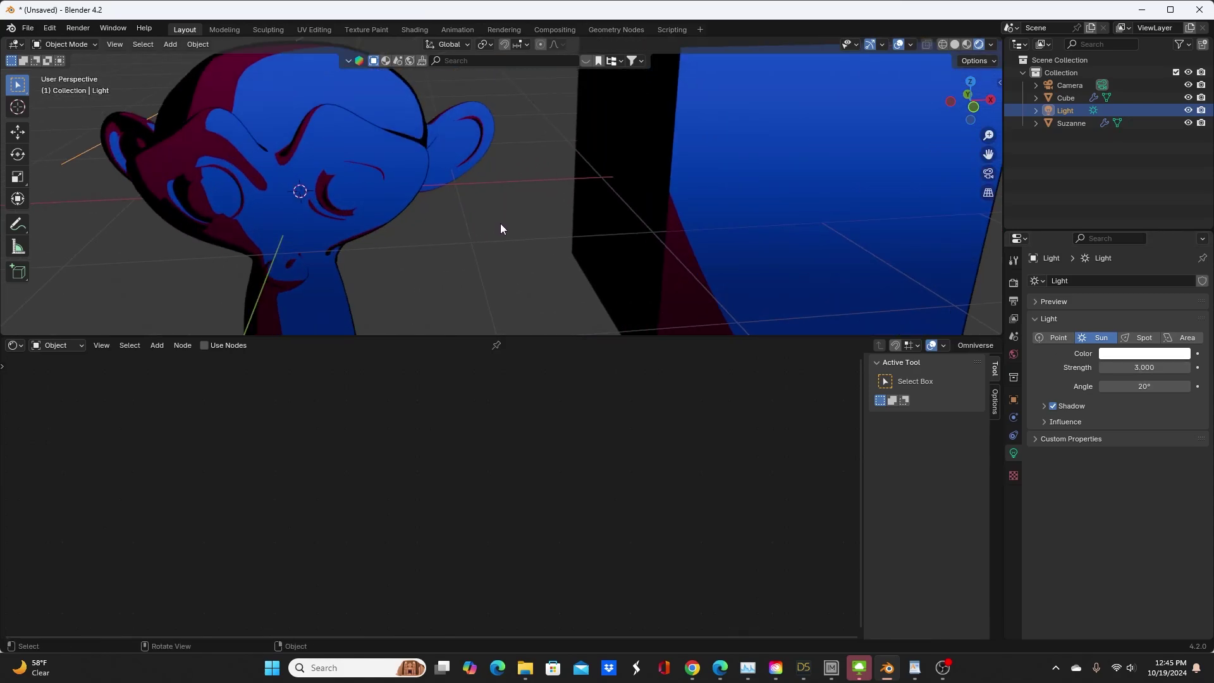
shift+middle_drag(500, 223, 560, 294)
scroll(569, 285, up, 2)
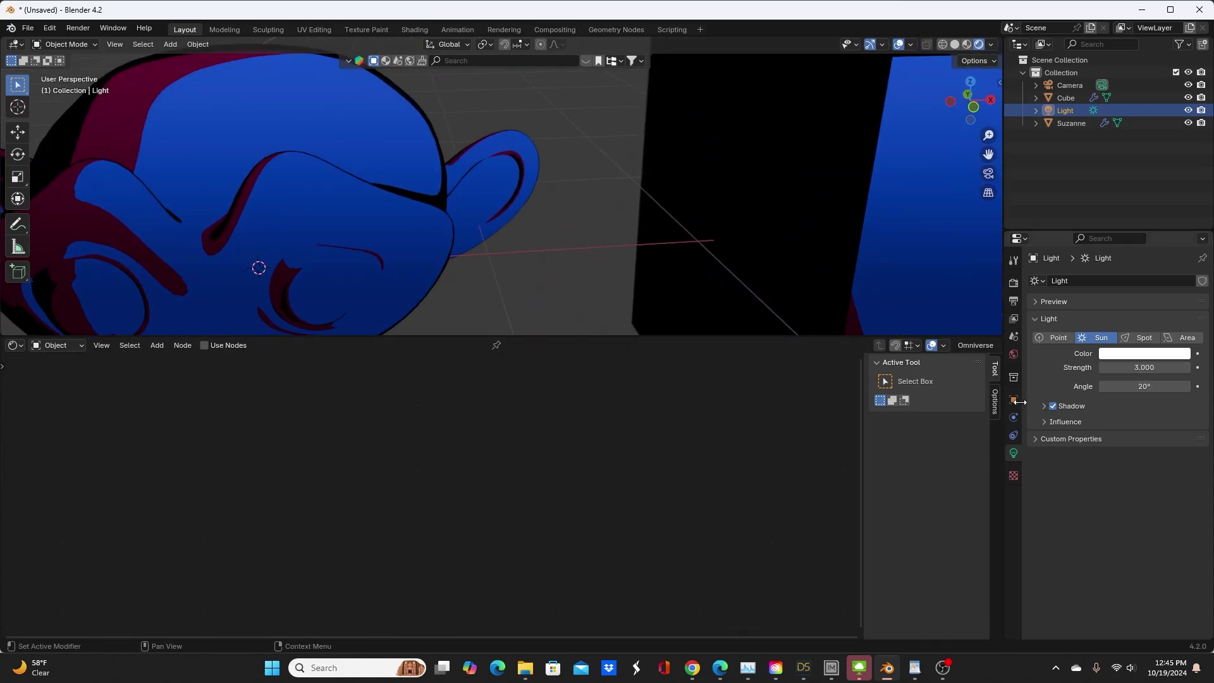
click(1014, 400)
scroll(1116, 541, down, 3)
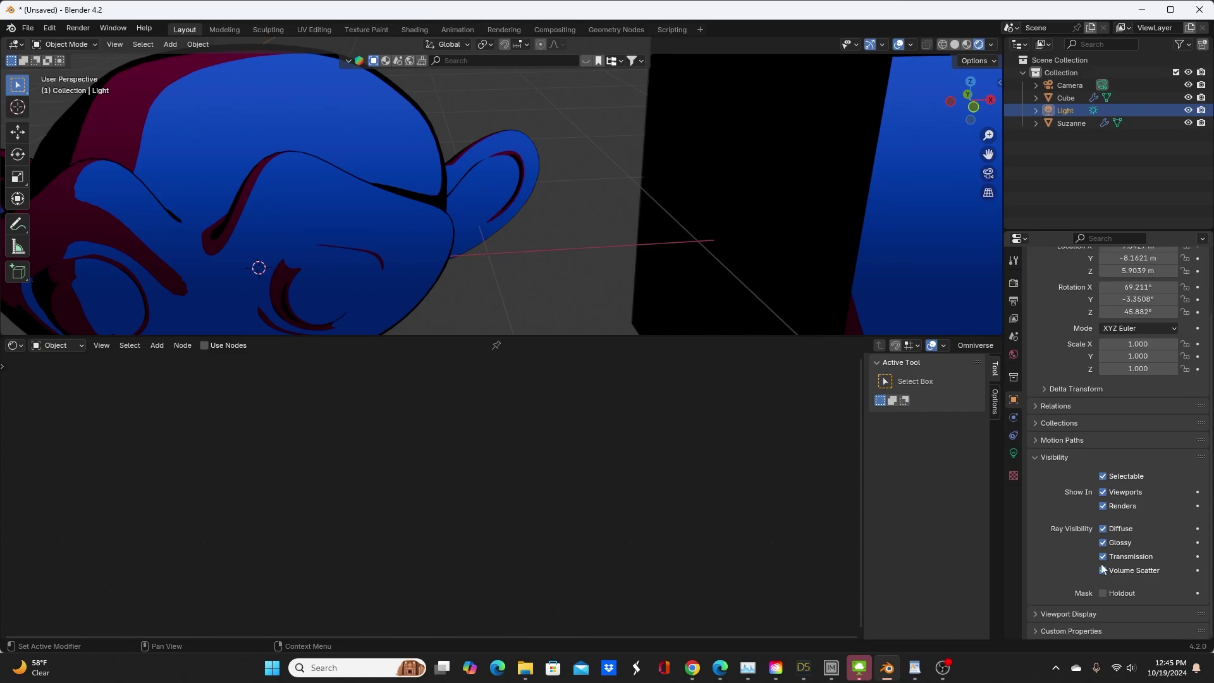
scroll(1049, 443, up, 2)
- Turn on Suzanne's Shadow ray visibility to compare the shading around the brow, and turn it off again
click(367, 202)
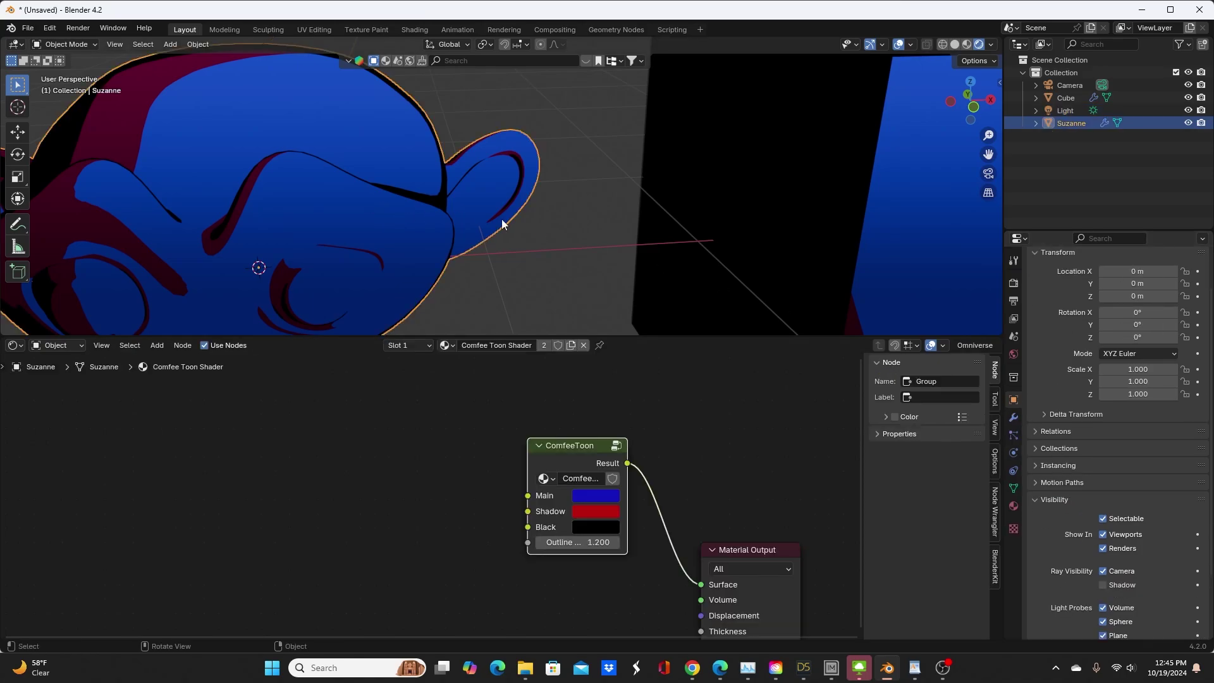
scroll(1124, 517, down, 3)
click(1119, 503)
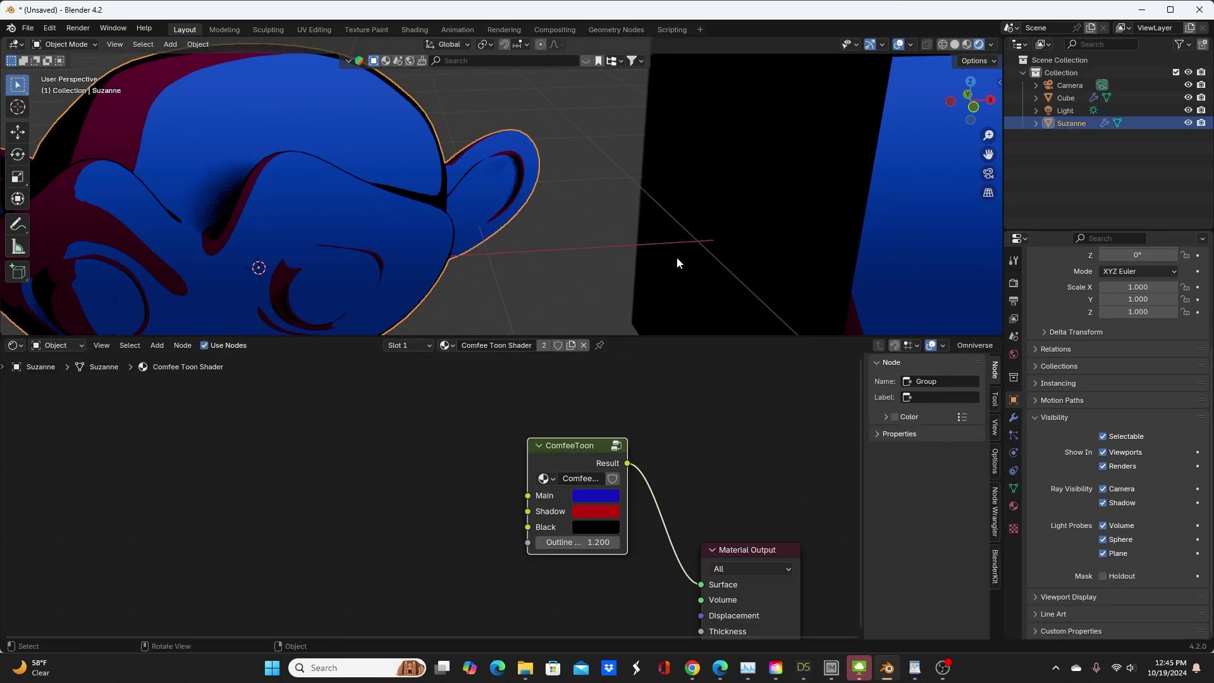
scroll(342, 188, up, 4)
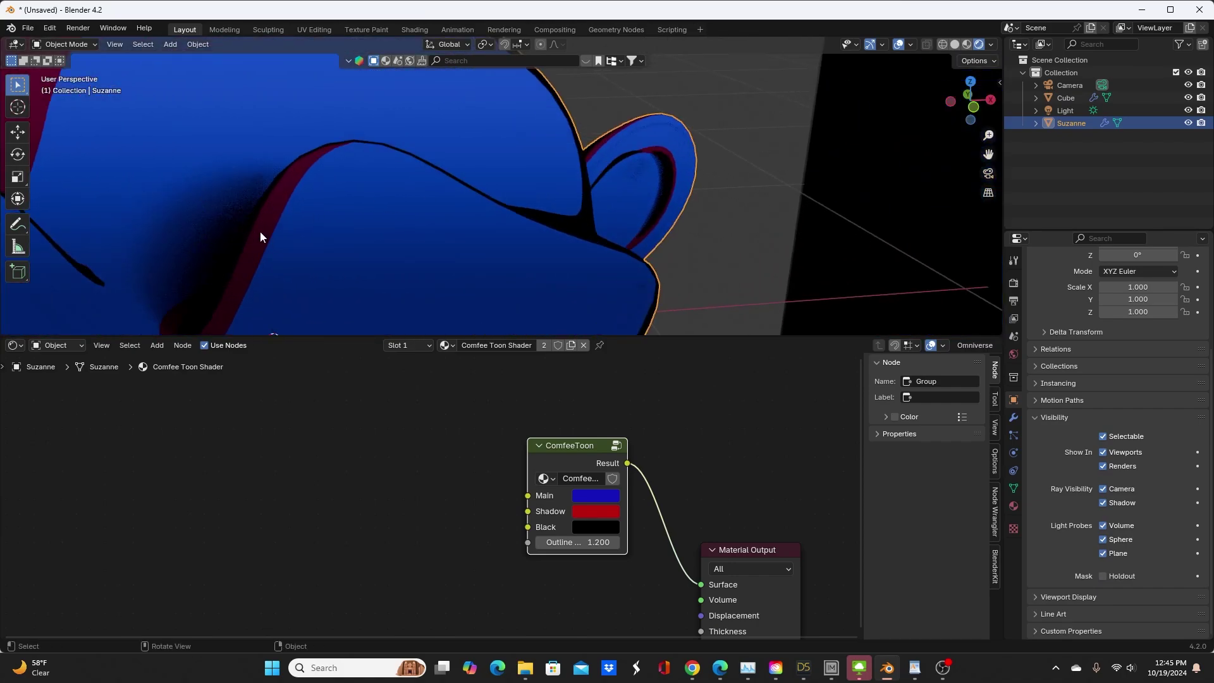
click(1103, 503)
scroll(719, 221, down, 5)
middle_drag(666, 207, 718, 248)
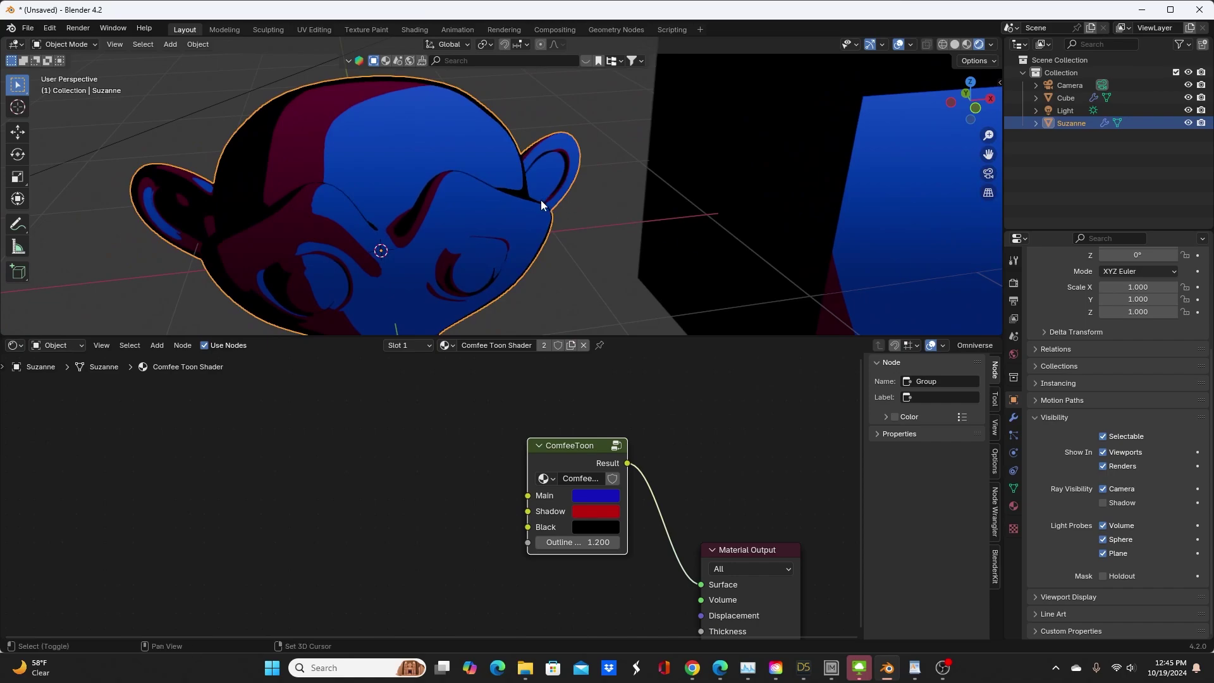
shift+middle_drag(546, 205, 723, 188)
scroll(723, 188, up, 3)
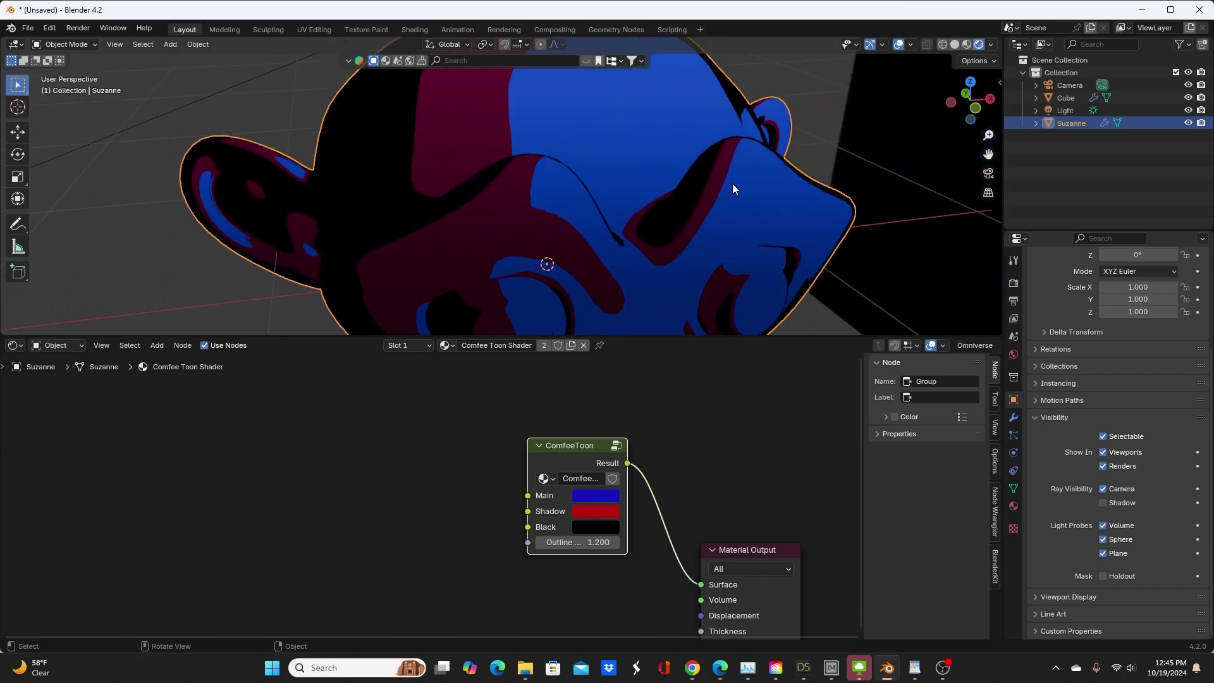
scroll(689, 169, down, 3)
middle_drag(718, 198, 664, 183)
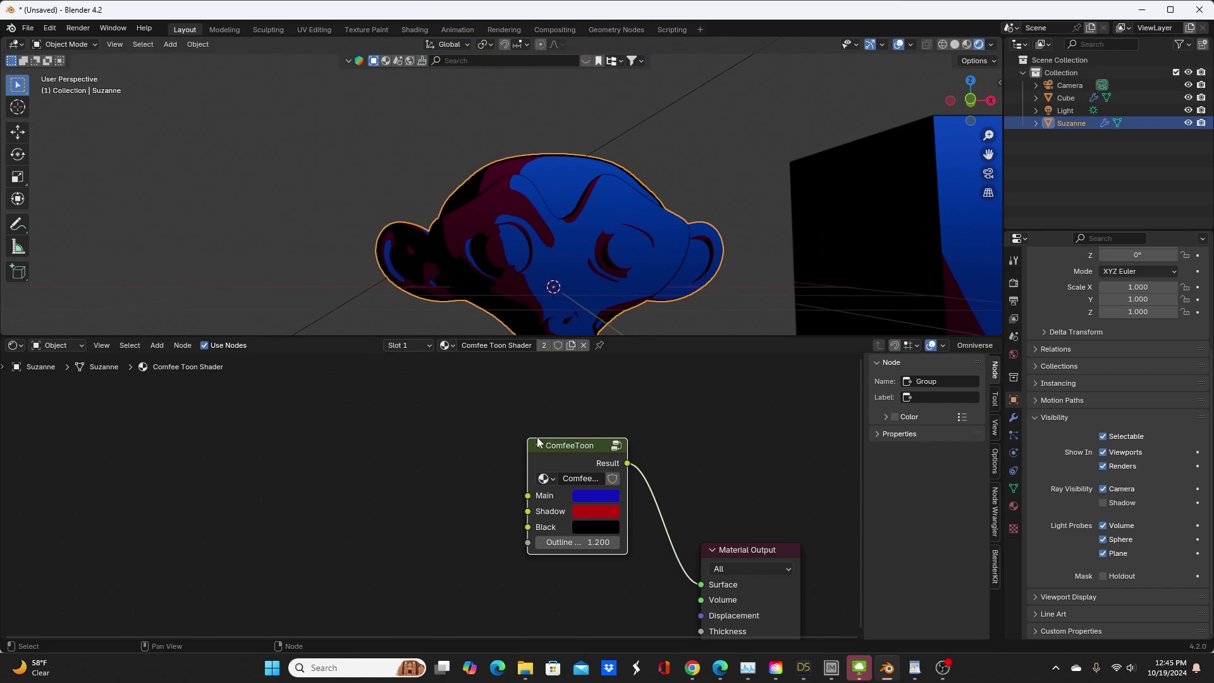
- Enter Suzanne's ComfeeToon node group and locate the Color Ramp that feeds the two color Mix nodes before the Hue node
key(Tab)
scroll(526, 411, down, 6)
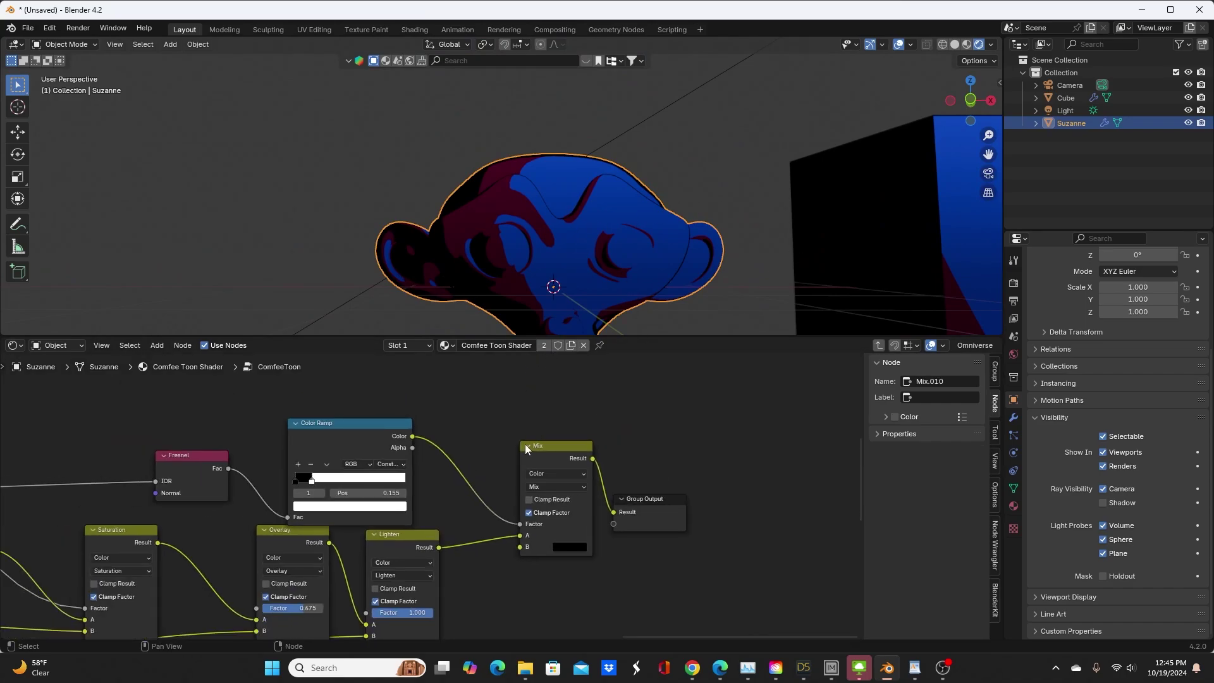
ctrl+scroll(393, 447, left, 10)
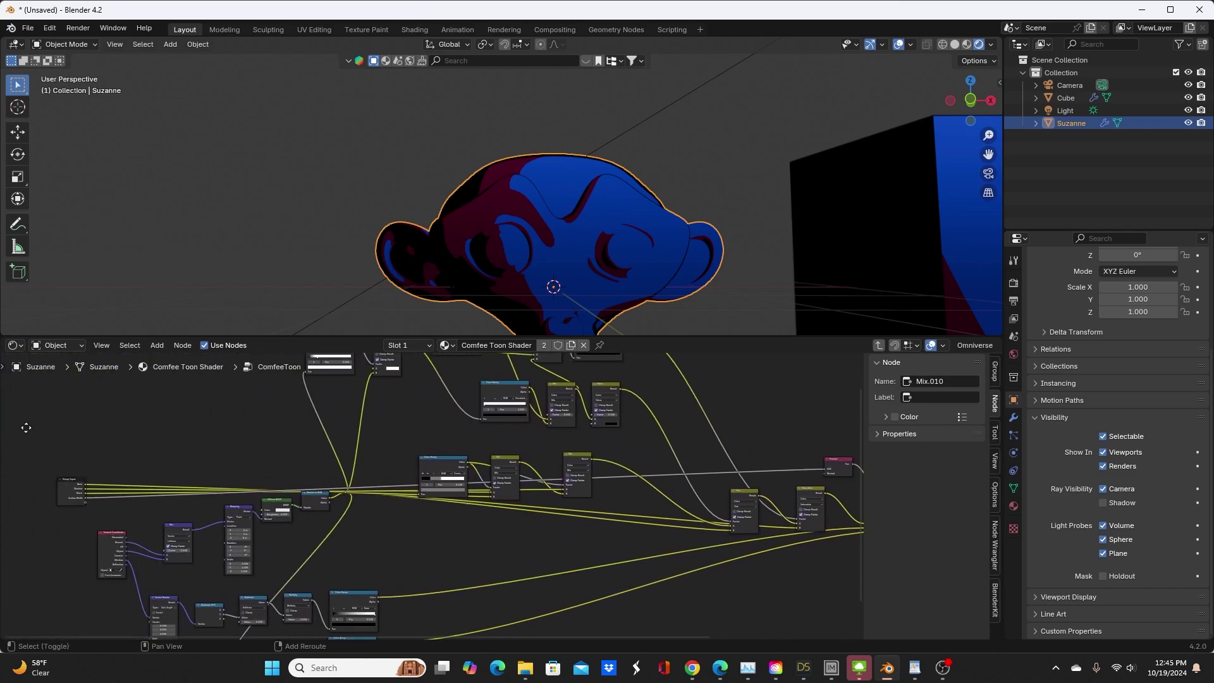
scroll(558, 487, up, 5)
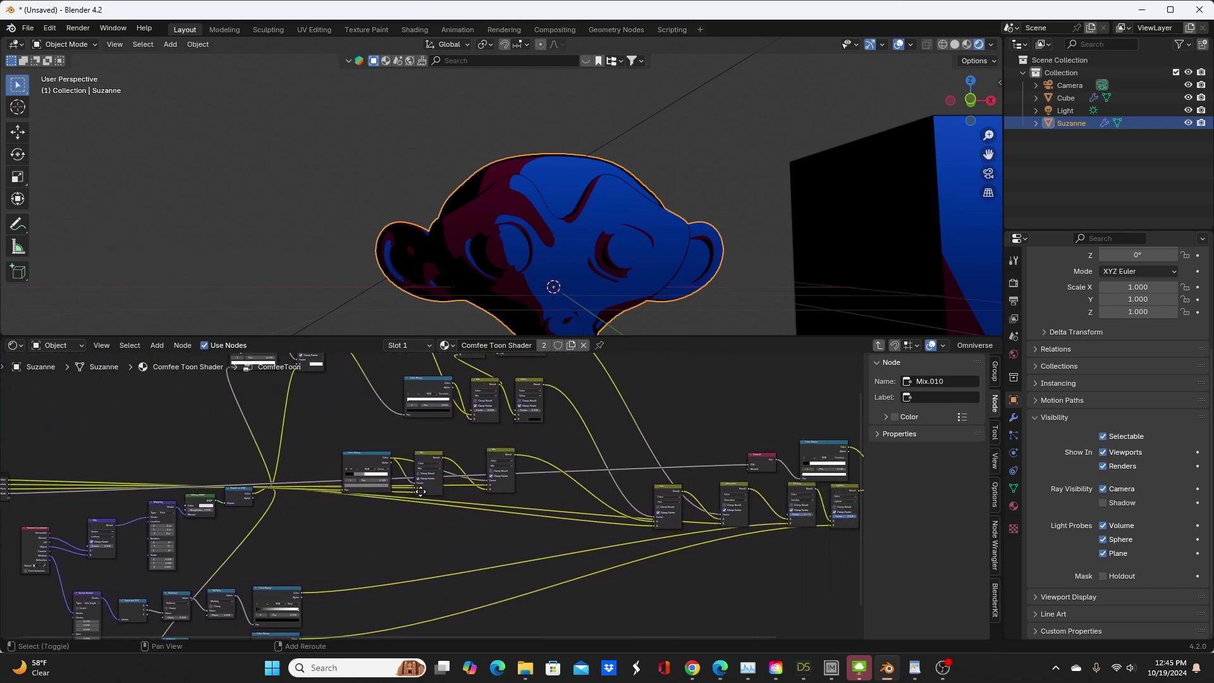
scroll(461, 506, up, 4)
scroll(275, 452, down, 5)
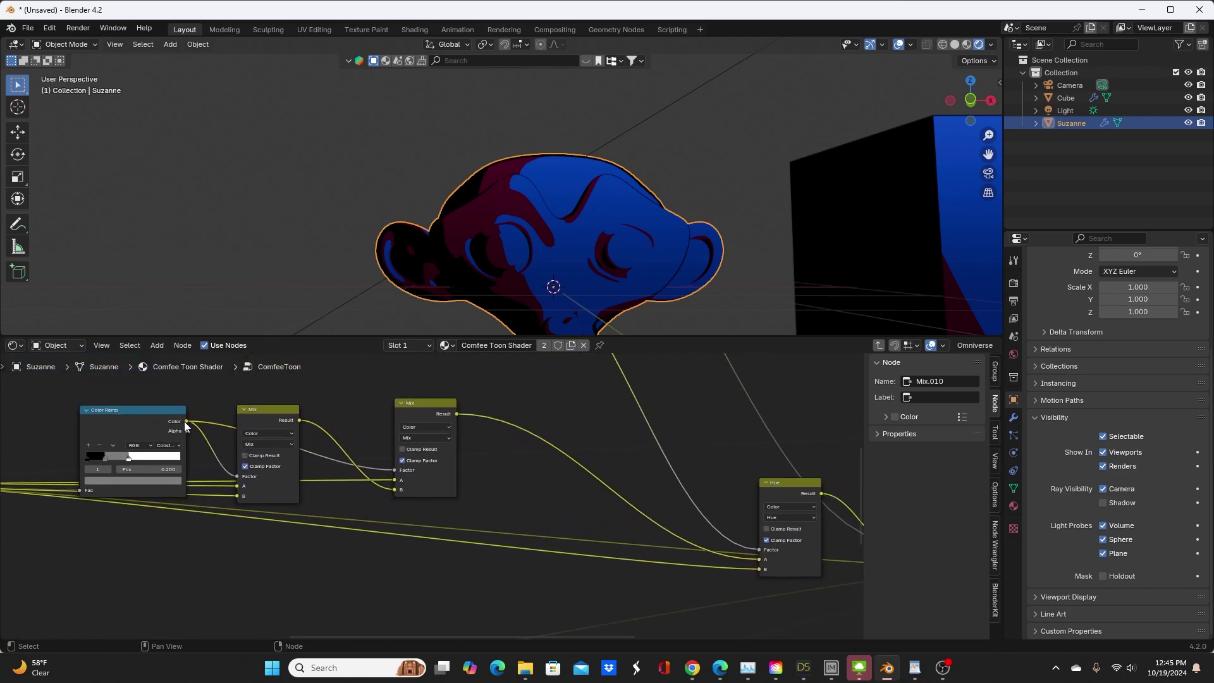
- Connect the Color Ramp's Color output directly to the Hue node's A input to preview the ramp on Suzanne
mouse_move(187, 421)
mouse_down()
mouse_move(502, 566)
mouse_move(742, 582)
mouse_move(774, 555)
mouse_move(764, 560)
mouse_up()
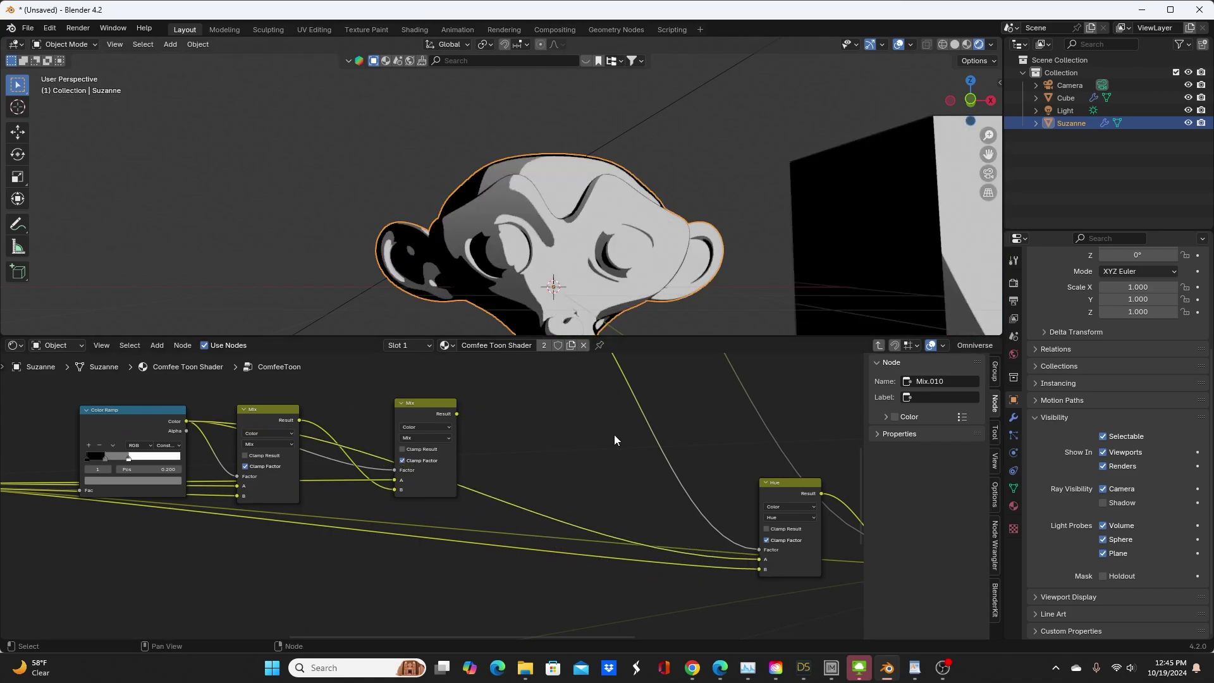
middle_drag(569, 246, 515, 231)
scroll(514, 232, up, 5)
- Try changing the colors of the Color Ramp's white and grey stops
click(130, 460)
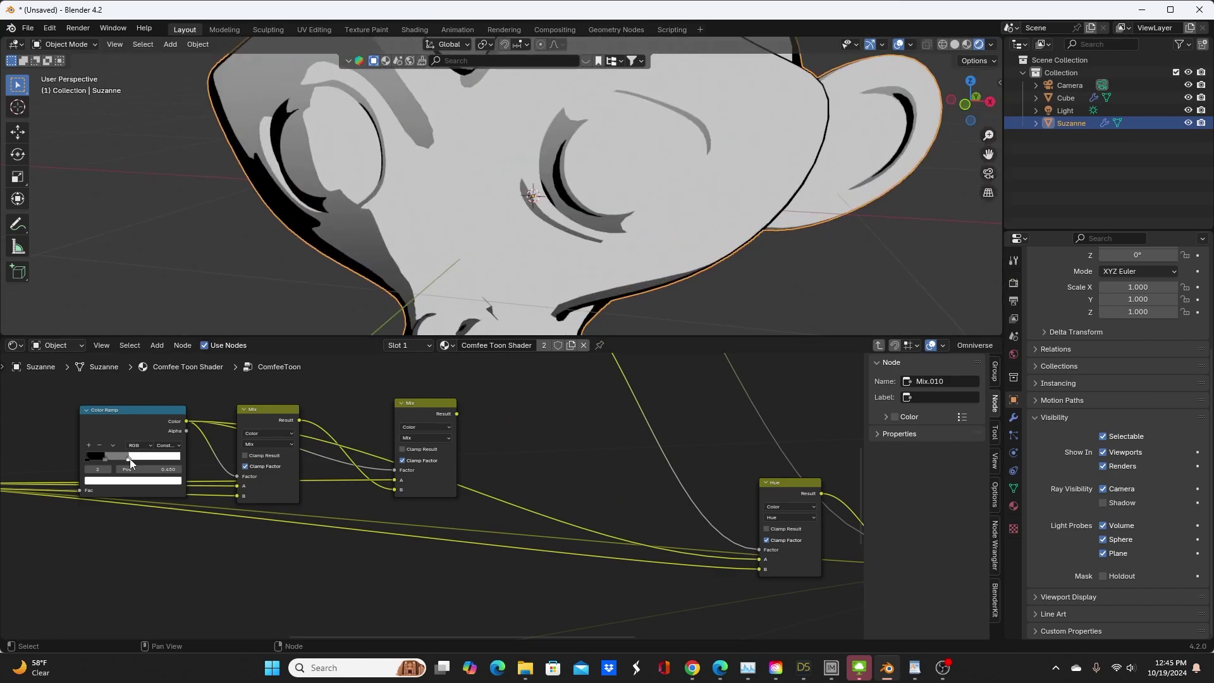
click(152, 481)
drag(169, 377, 125, 415)
key(Escape)
click(105, 458)
click(130, 482)
mouse_move(137, 382)
mouse_down()
mouse_move(145, 395)
mouse_move(110, 370)
mouse_move(146, 373)
mouse_move(124, 398)
mouse_up()
key(BackSpace)
- Reconnect the second Mix node's Result output to the Hue node's A input
mouse_move(457, 414)
mouse_down()
mouse_move(715, 553)
mouse_move(758, 560)
mouse_up()
scroll(304, 436, up, 4)
middle_drag(483, 377, 696, 370)
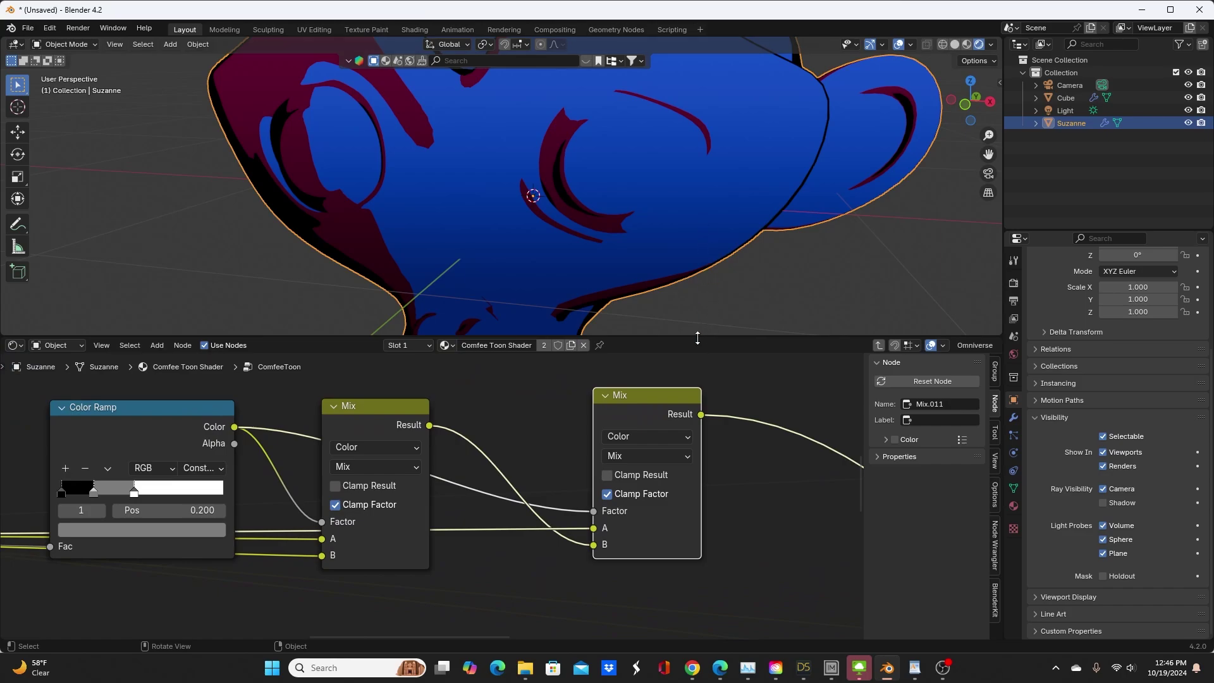
- Enlarge the shader editor upward and examine the wiring between the Color Ramp and the two Mix nodes
drag(698, 338, 697, 129)
middle_drag(632, 355, 528, 368)
scroll(469, 356, up, 1)
middle_drag(184, 319, 307, 309)
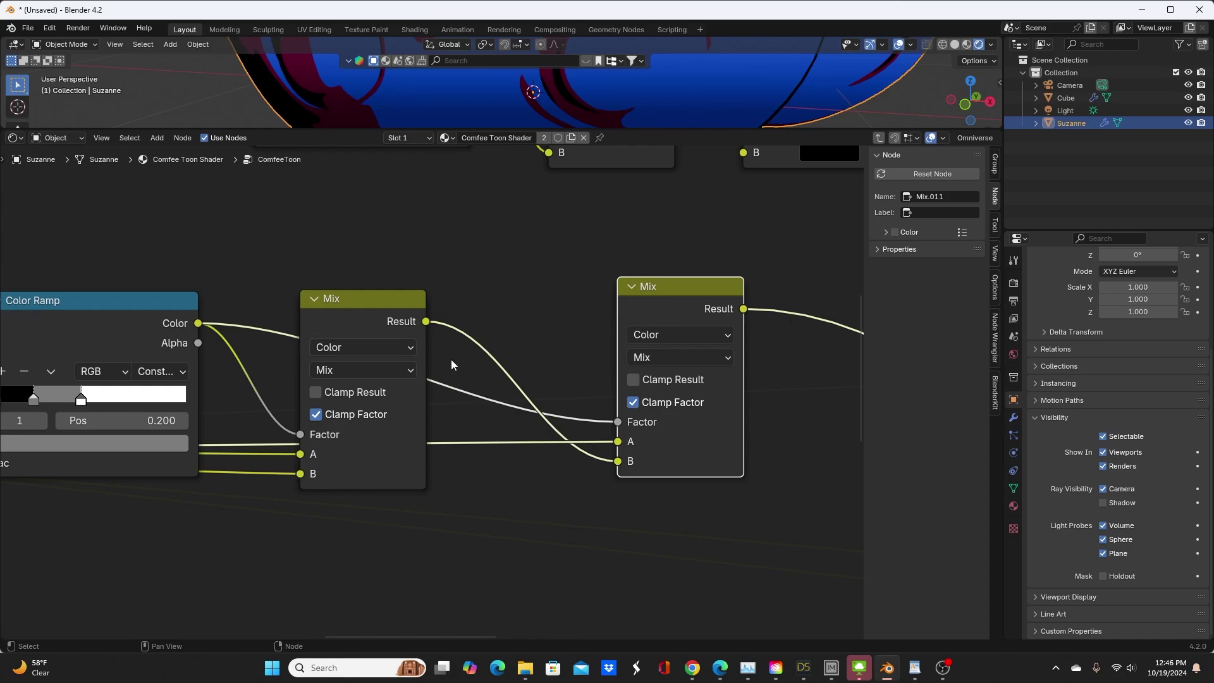
scroll(460, 360, down, 2)
middle_drag(462, 364, 550, 352)
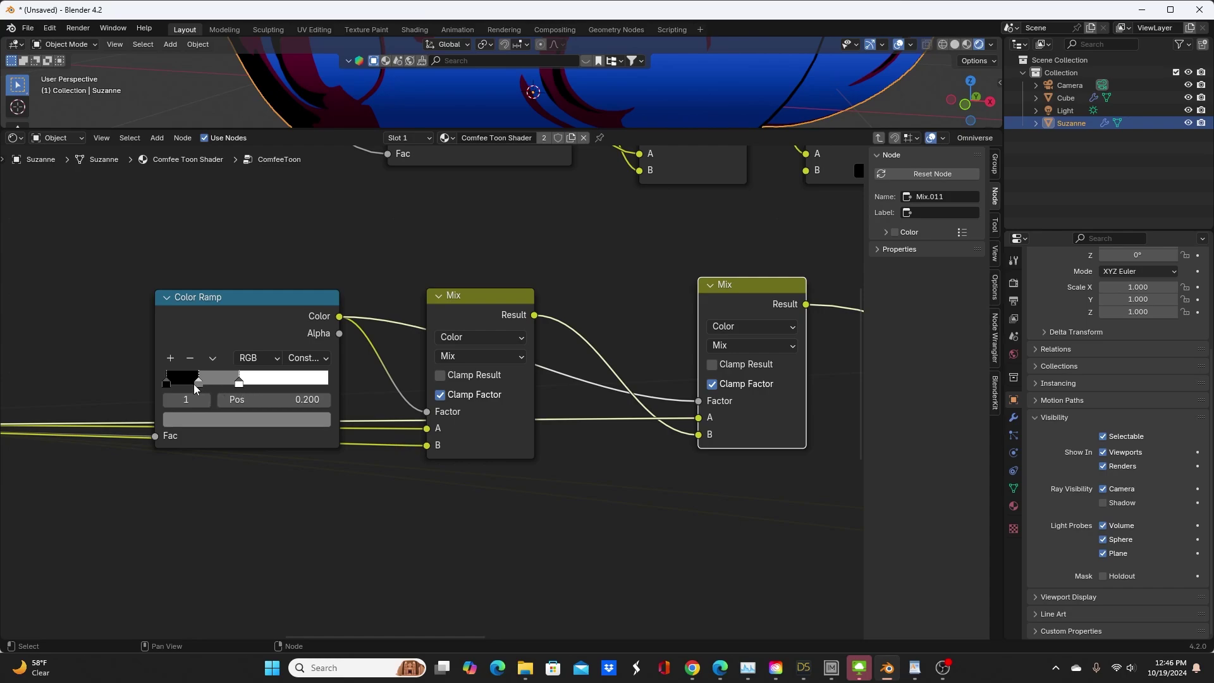
scroll(309, 430, down, 3)
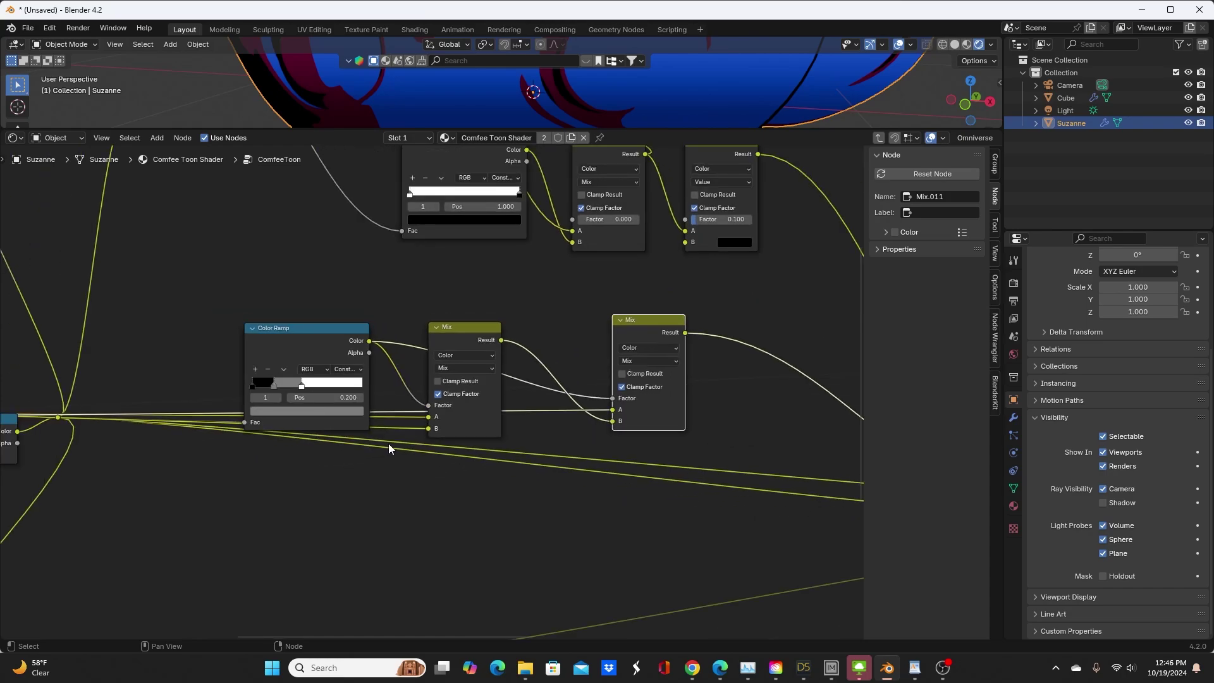
- Move the first Mix node after the Color Ramp back beside the Group Input node, keeping its links
middle_drag(407, 445, 559, 467)
scroll(320, 502, up, 4)
click(416, 366)
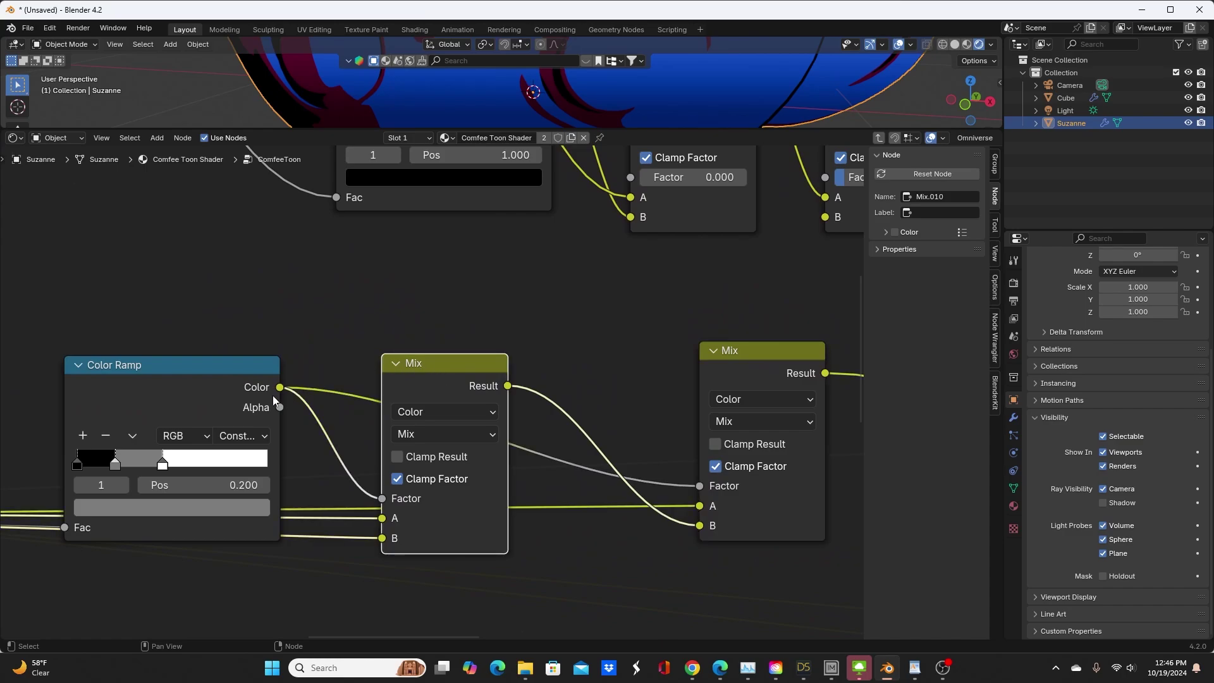
scroll(145, 419, down, 1)
middle_drag(316, 527, 579, 475)
scroll(578, 474, down, 3)
middle_drag(421, 460, 734, 464)
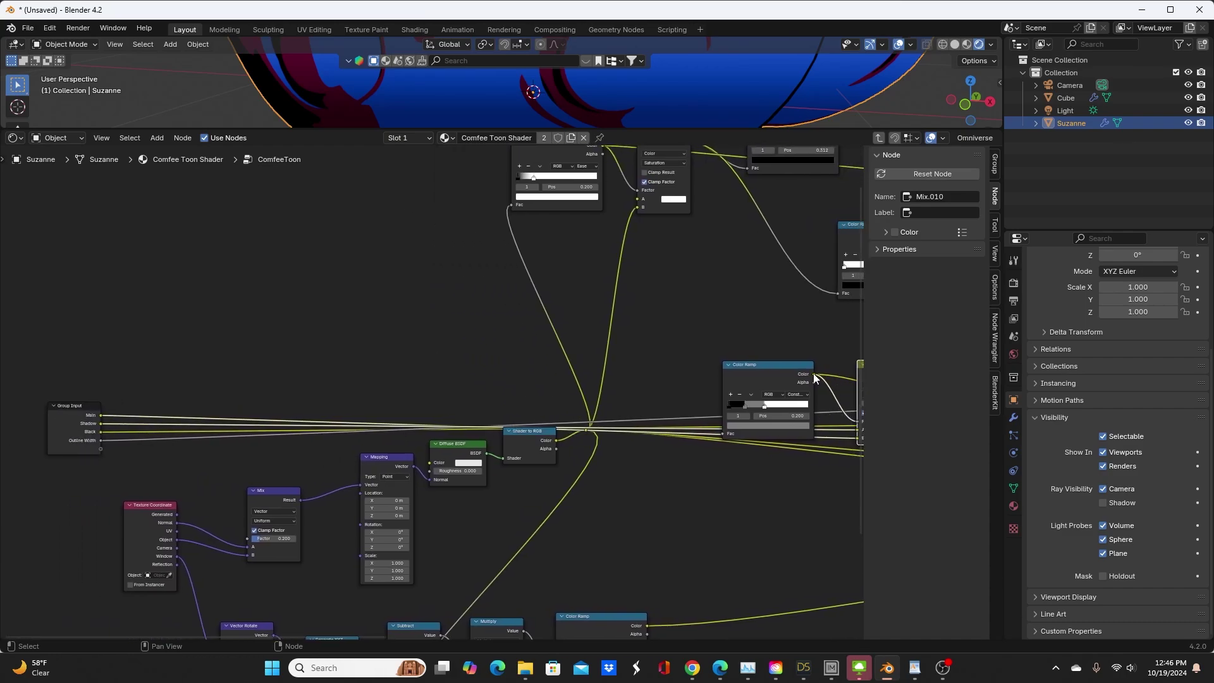
scroll(837, 384, down, 1)
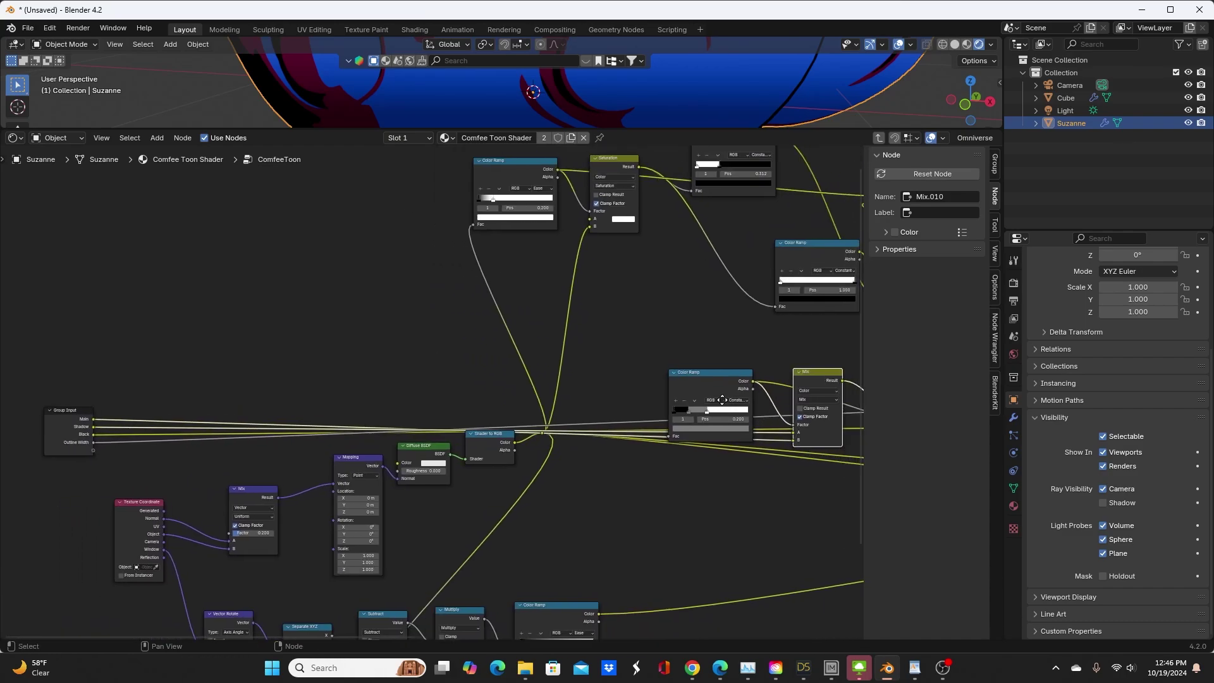
drag(823, 370, 184, 350)
middle_drag(184, 350, 425, 360)
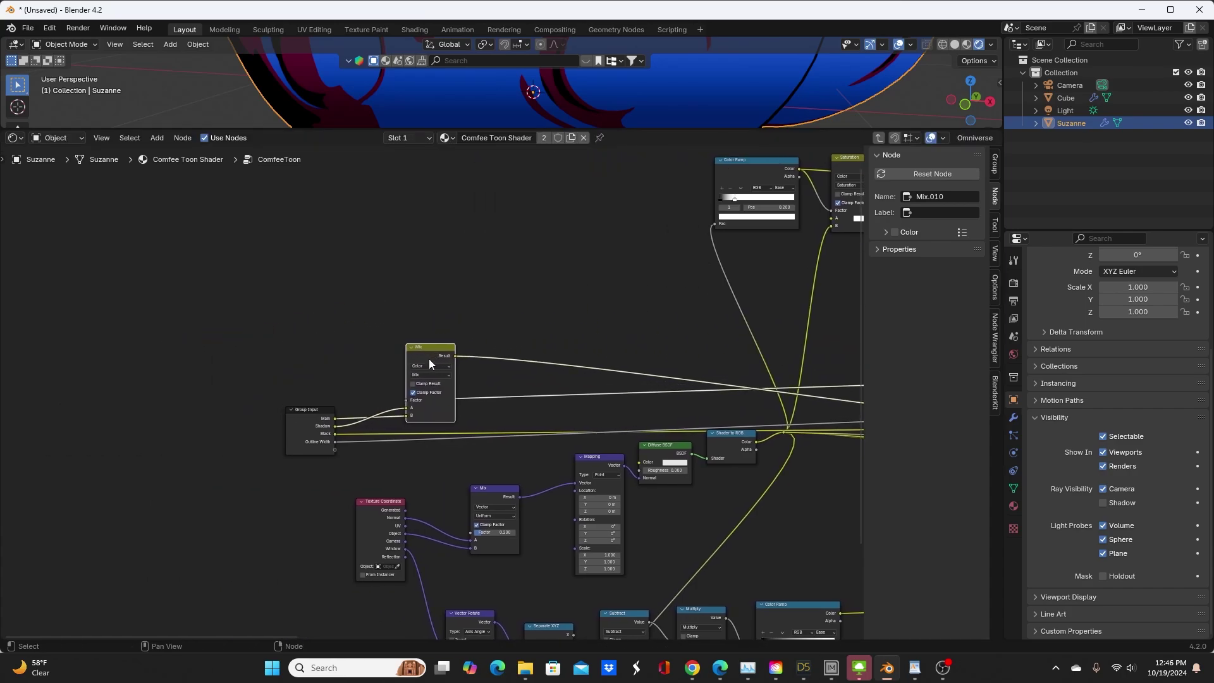
- Compare the ComfeeToon node's Main and Shadow colors with their links from the Group Input into the Mix node
scroll(411, 364, up, 5)
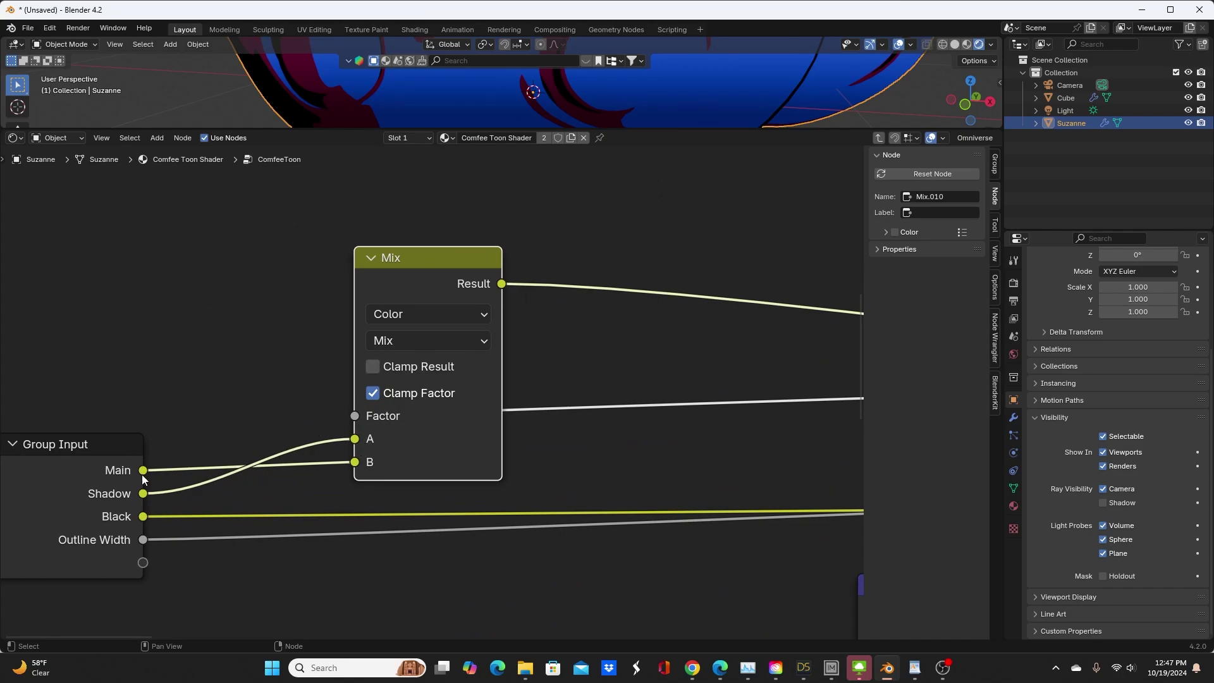
key(Tab)
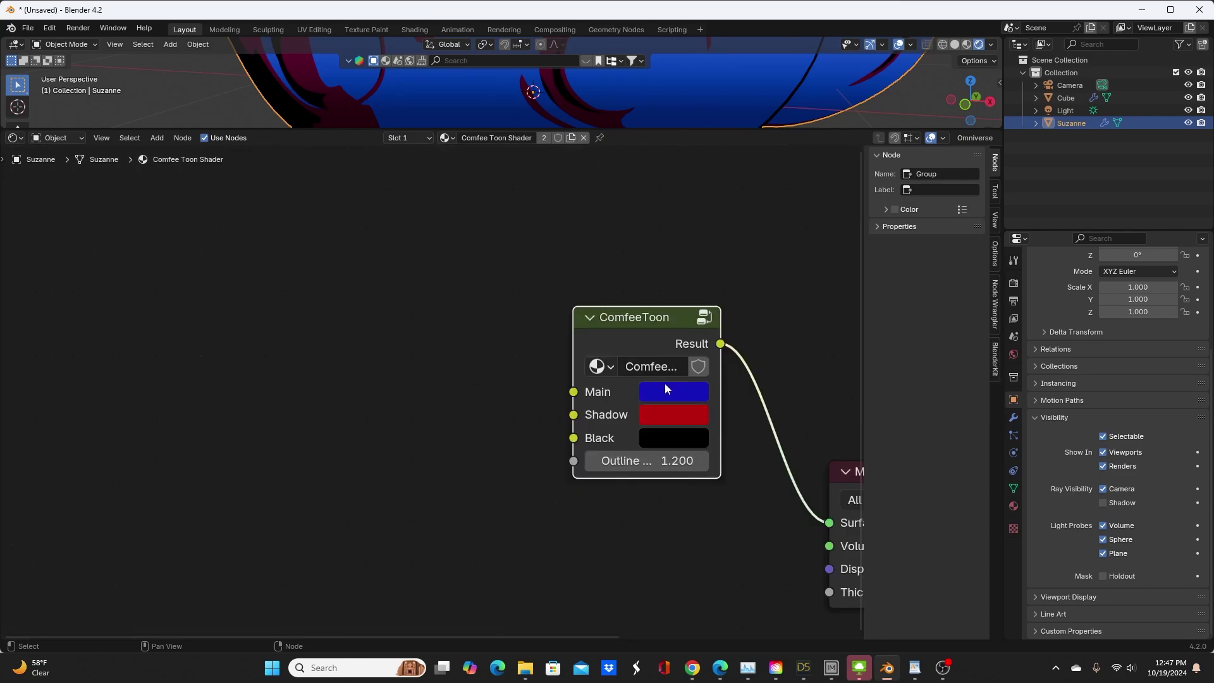
key(Tab)
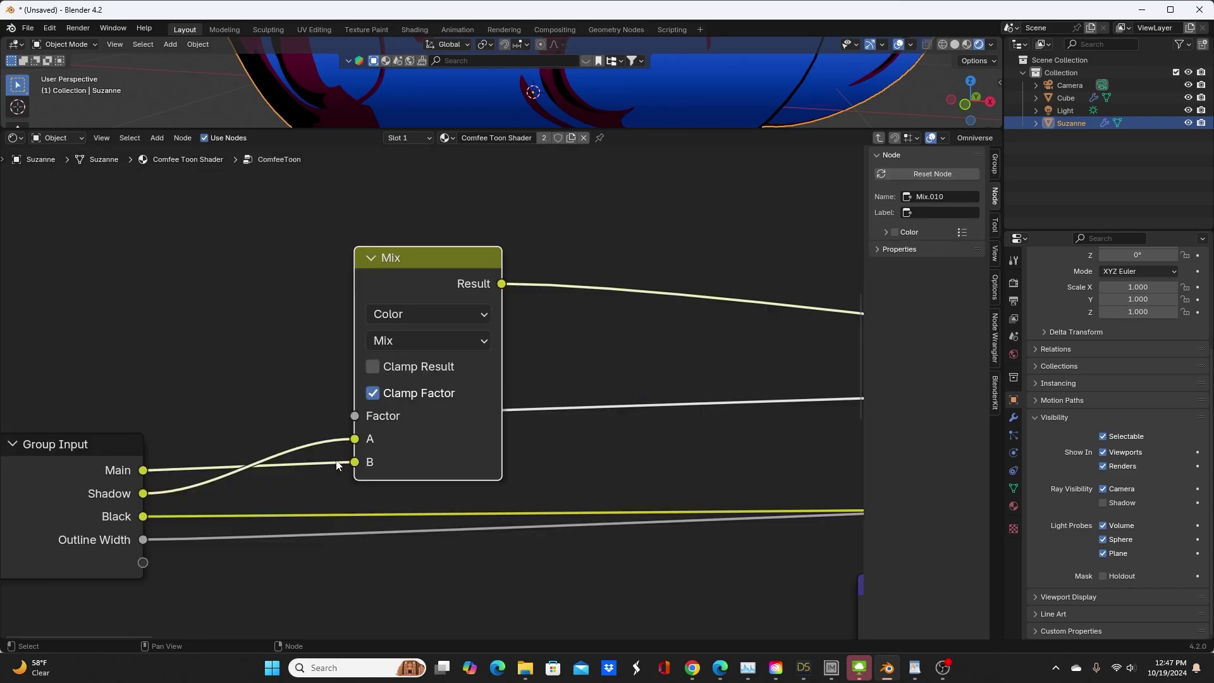
key(Tab)
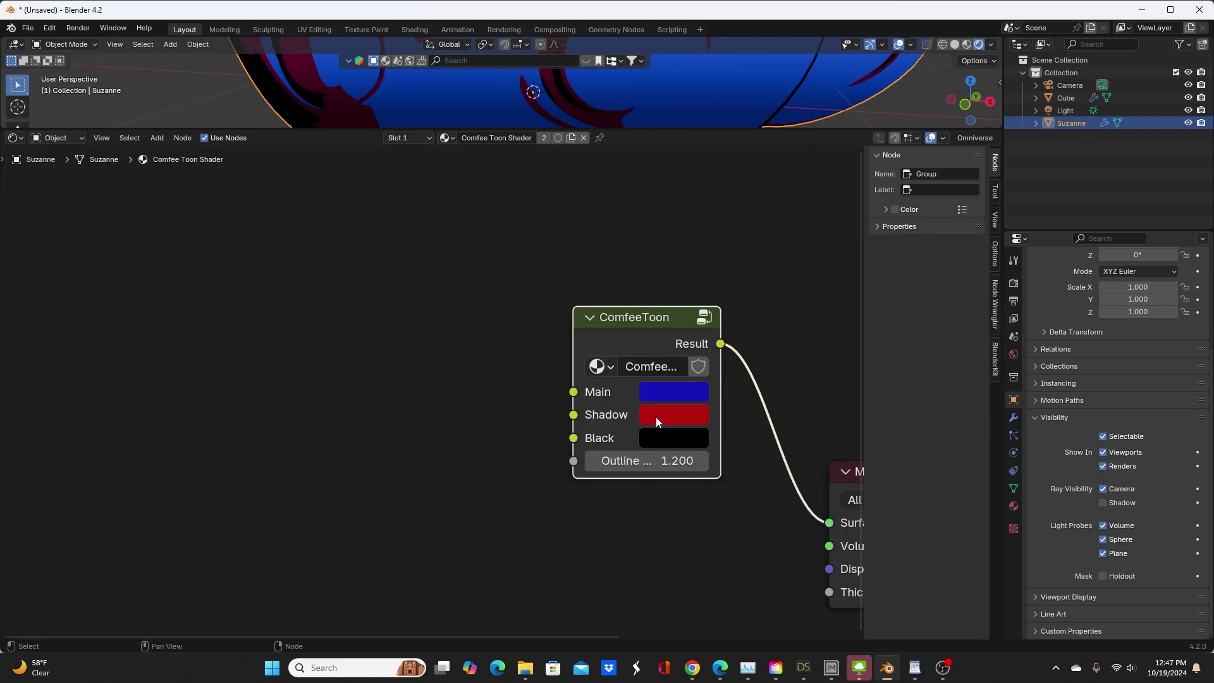
key(Tab)
scroll(475, 396, down, 3)
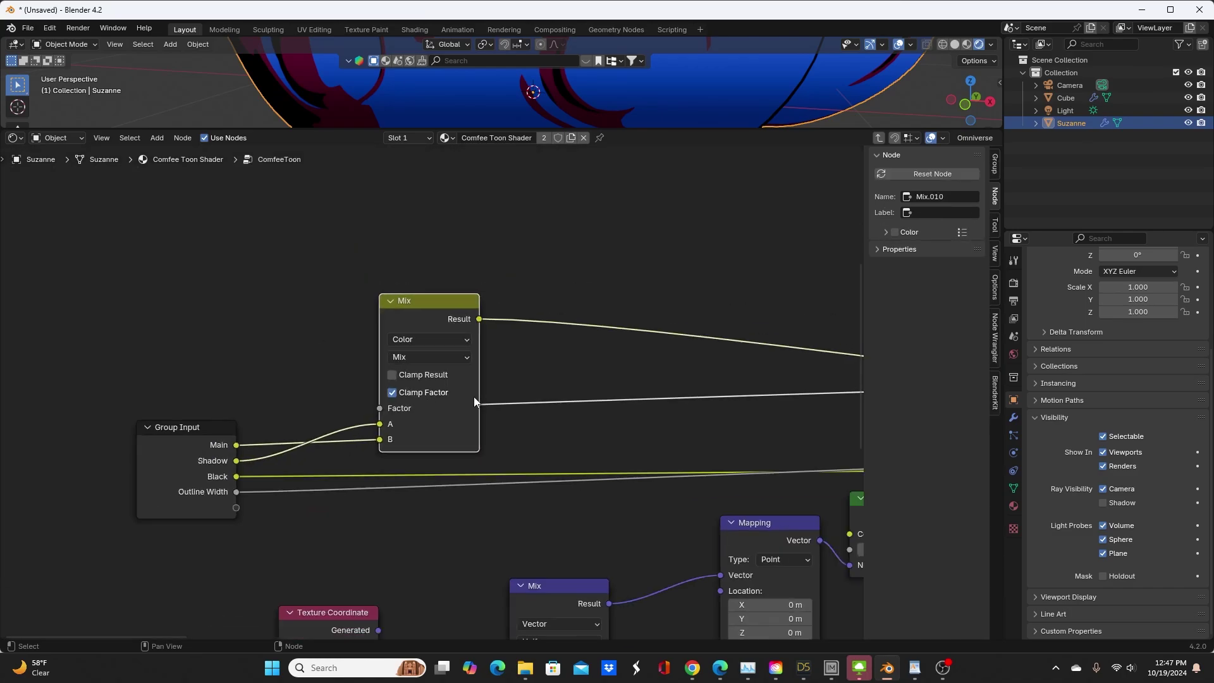
- Move the selected Mix node back between the constant Color Ramp and the second Mix node, keeping its links
middle_drag(578, 397, 110, 338)
key(g)
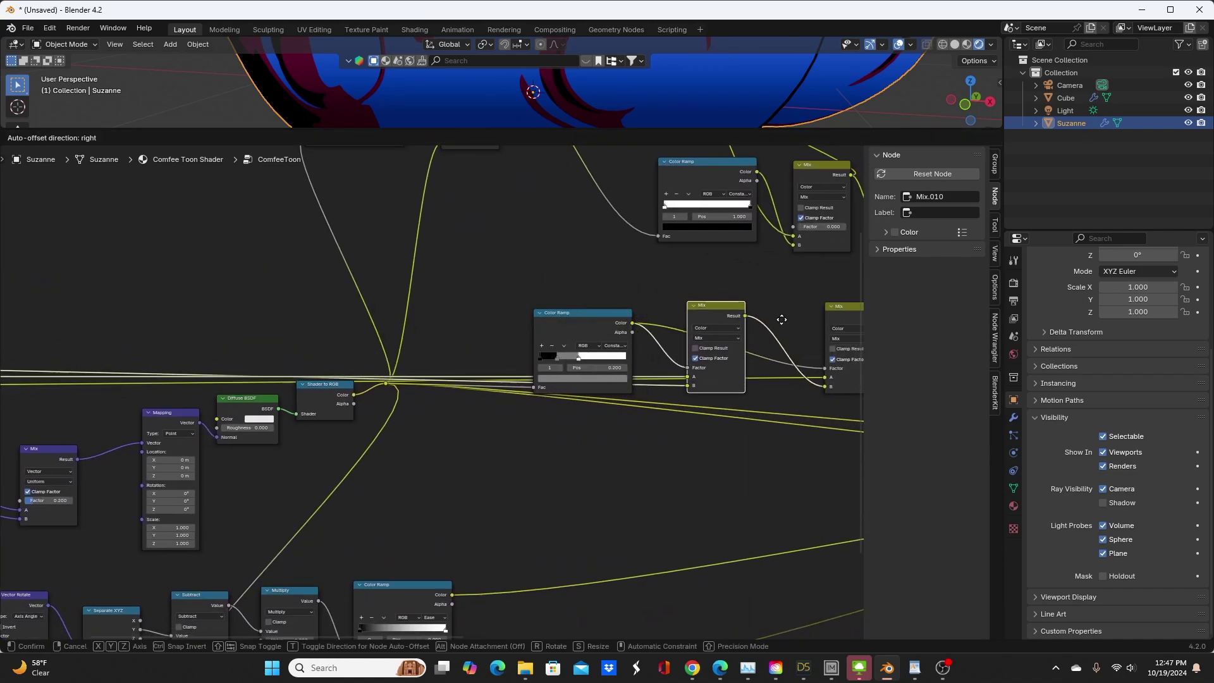
click(786, 314)
- Check the wiring between the two Mix nodes and enlarge the 3D viewport to show Suzanne beside the cube
middle_drag(787, 298, 355, 306)
scroll(470, 347, up, 3)
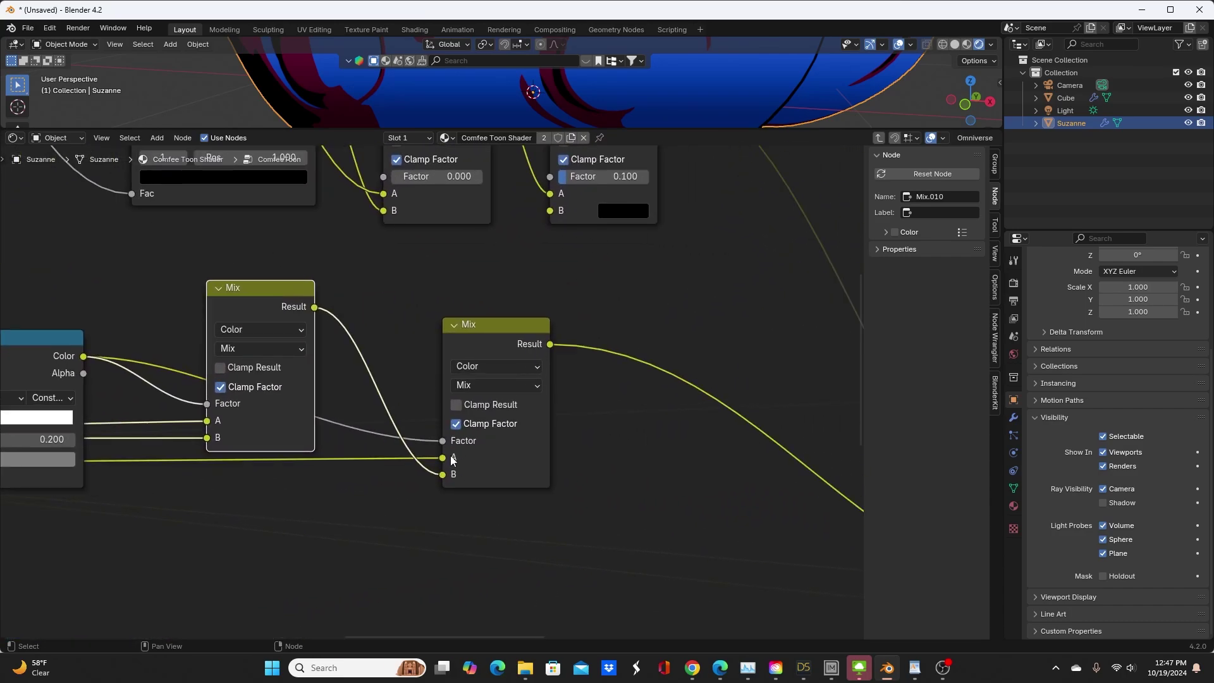
scroll(420, 445, down, 2)
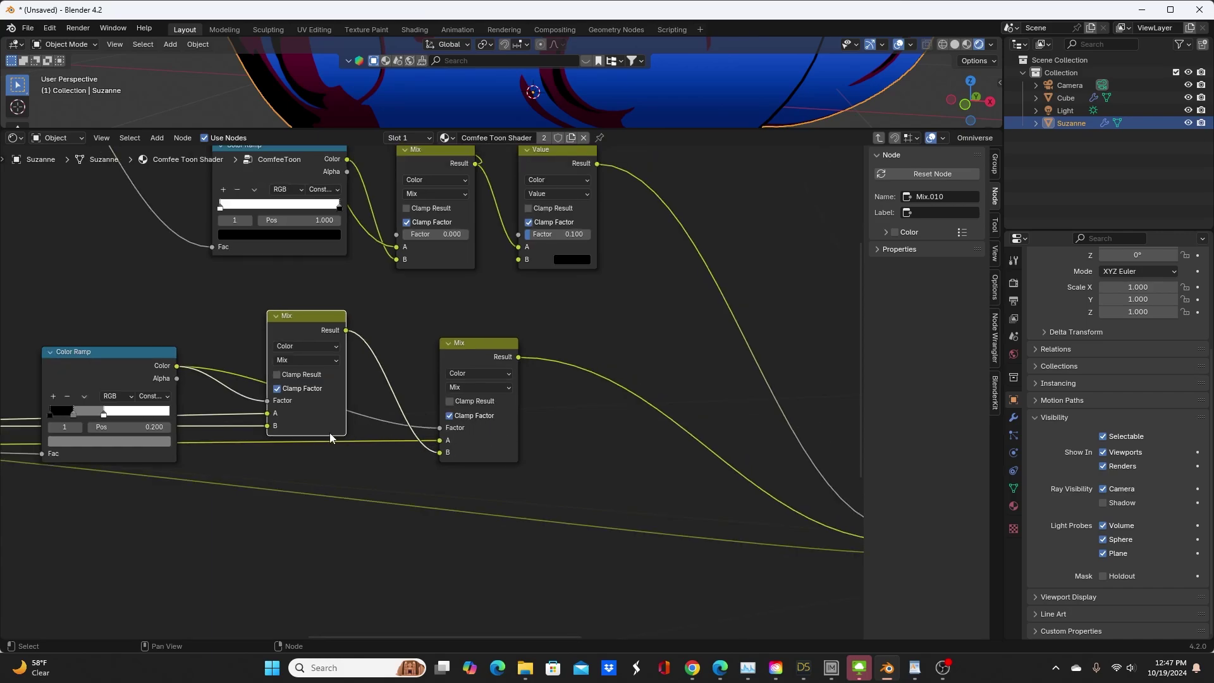
middle_drag(328, 433, 721, 360)
drag(311, 133, 253, 372)
middle_drag(234, 195, 196, 183)
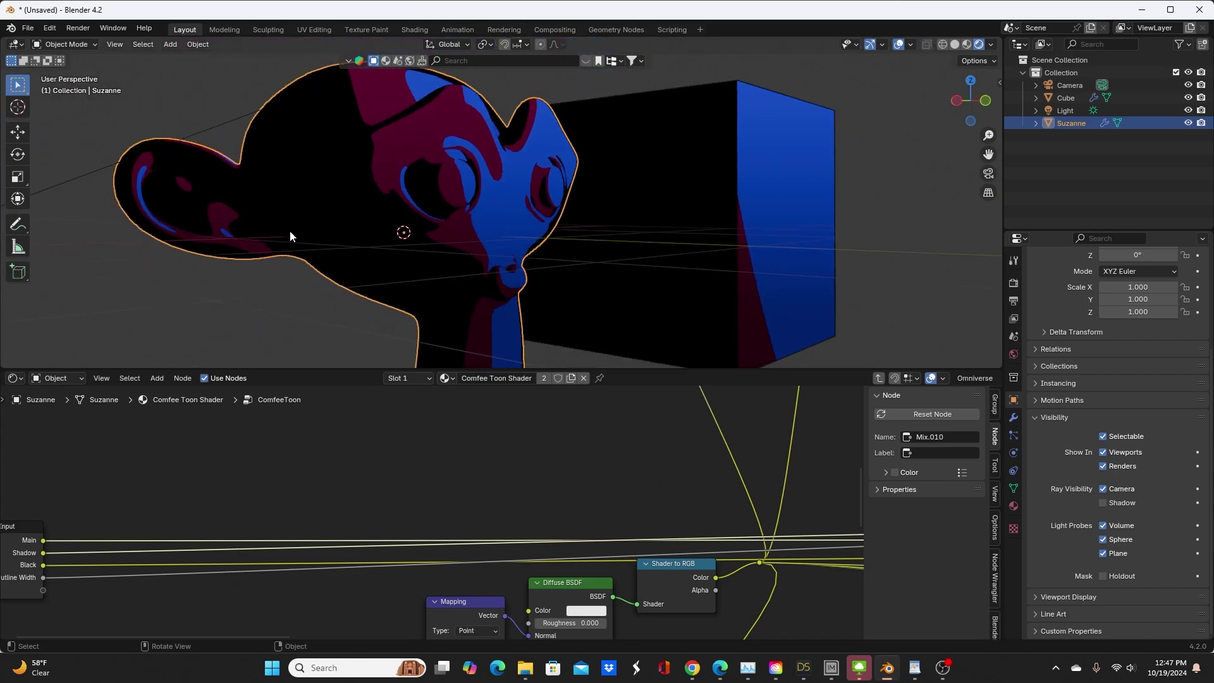
- Try adjusting the brightness of the ComfeeToon node's Black color outside the group
key(Tab)
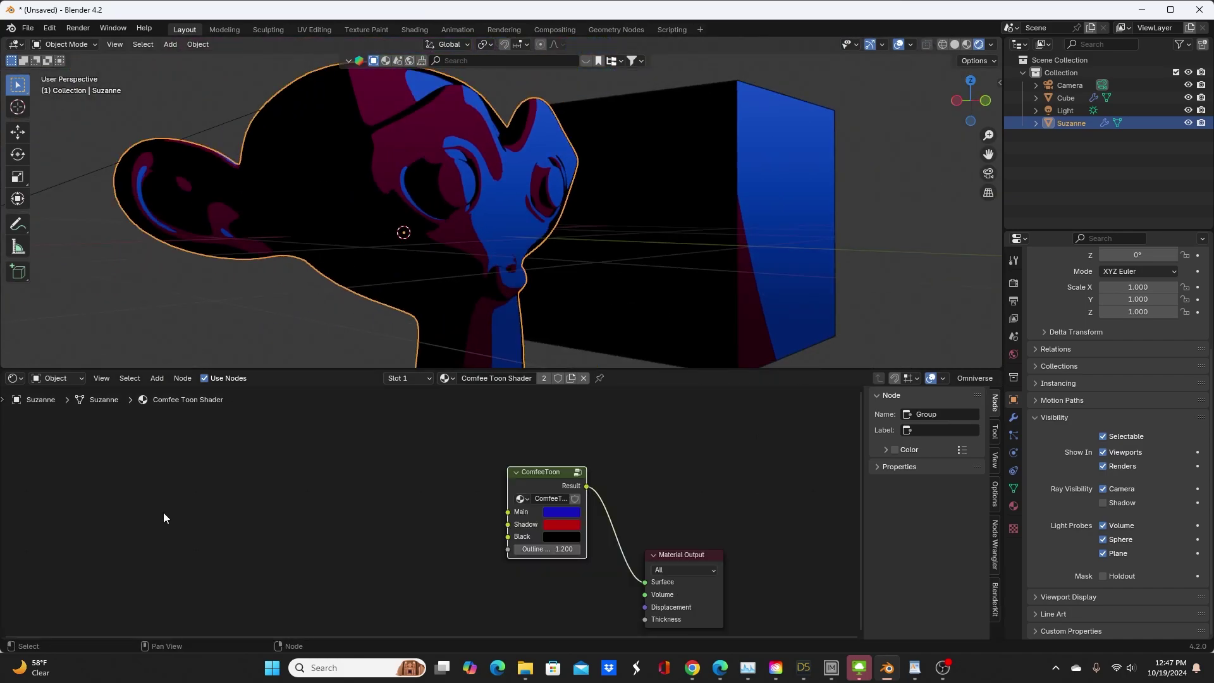
click(553, 537)
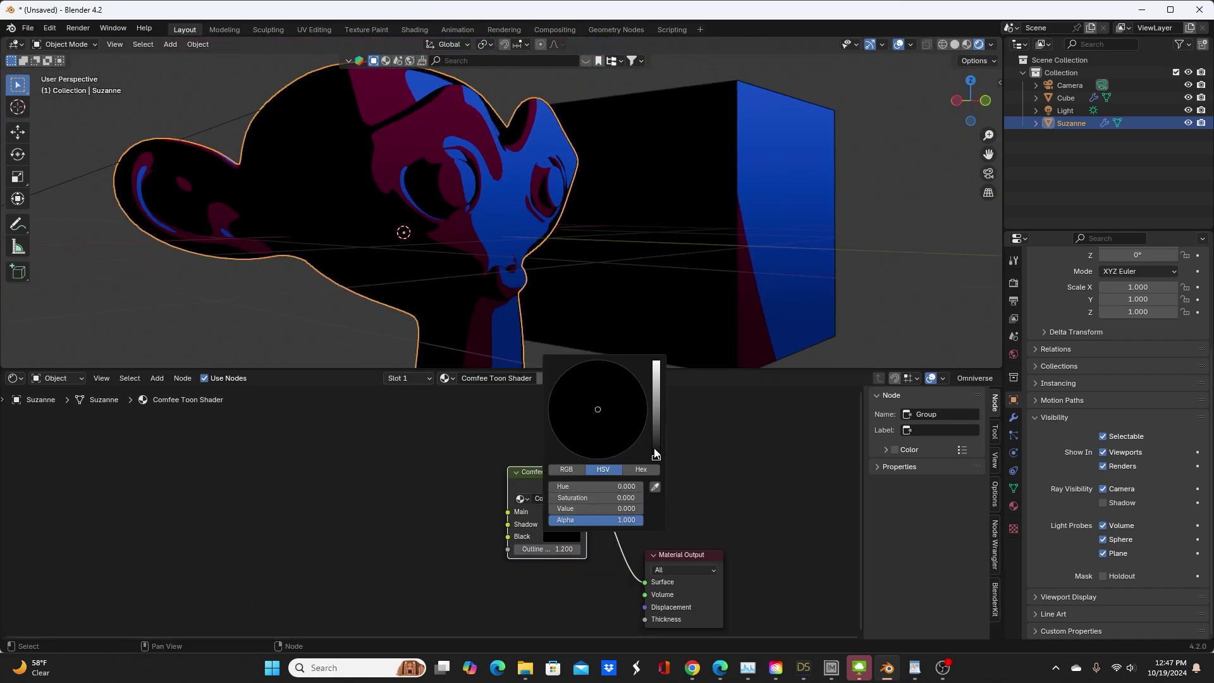
mouse_move(655, 454)
mouse_down()
mouse_move(656, 380)
mouse_move(655, 457)
mouse_up()
- Examine inside the group how the Color Ramp and two Mix nodes feed into the Hue node
key(Tab)
scroll(462, 505, down, 2)
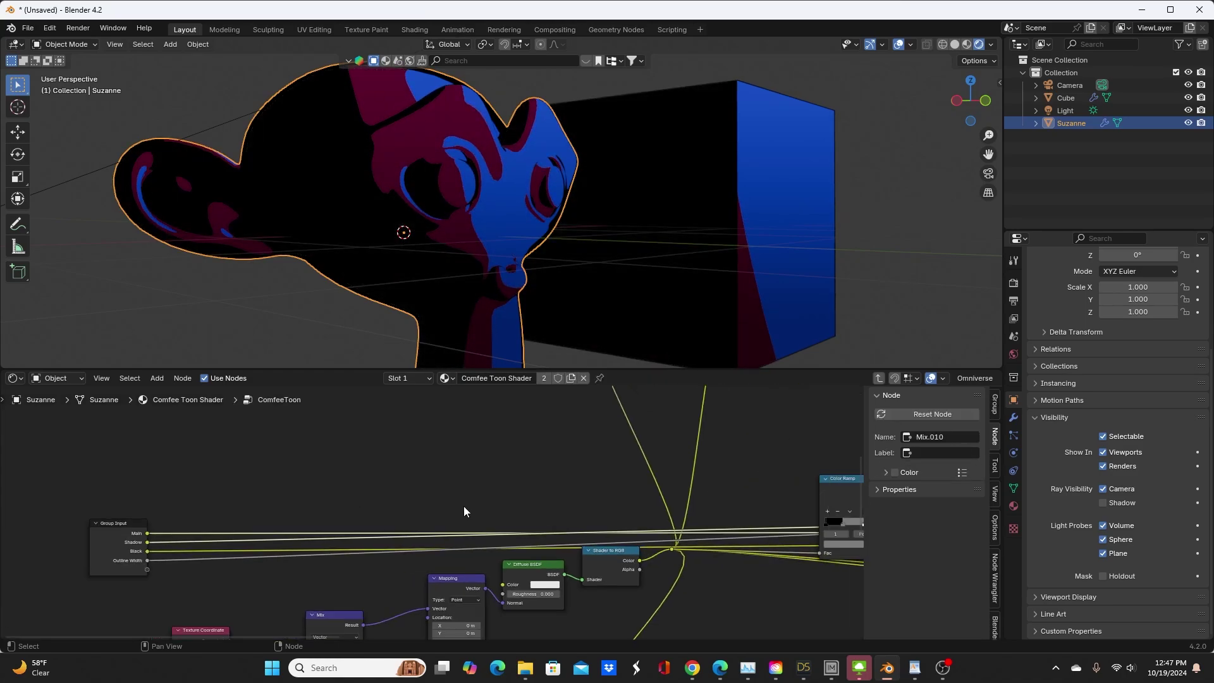
middle_drag(464, 506, 45, 438)
middle_drag(632, 542, 369, 578)
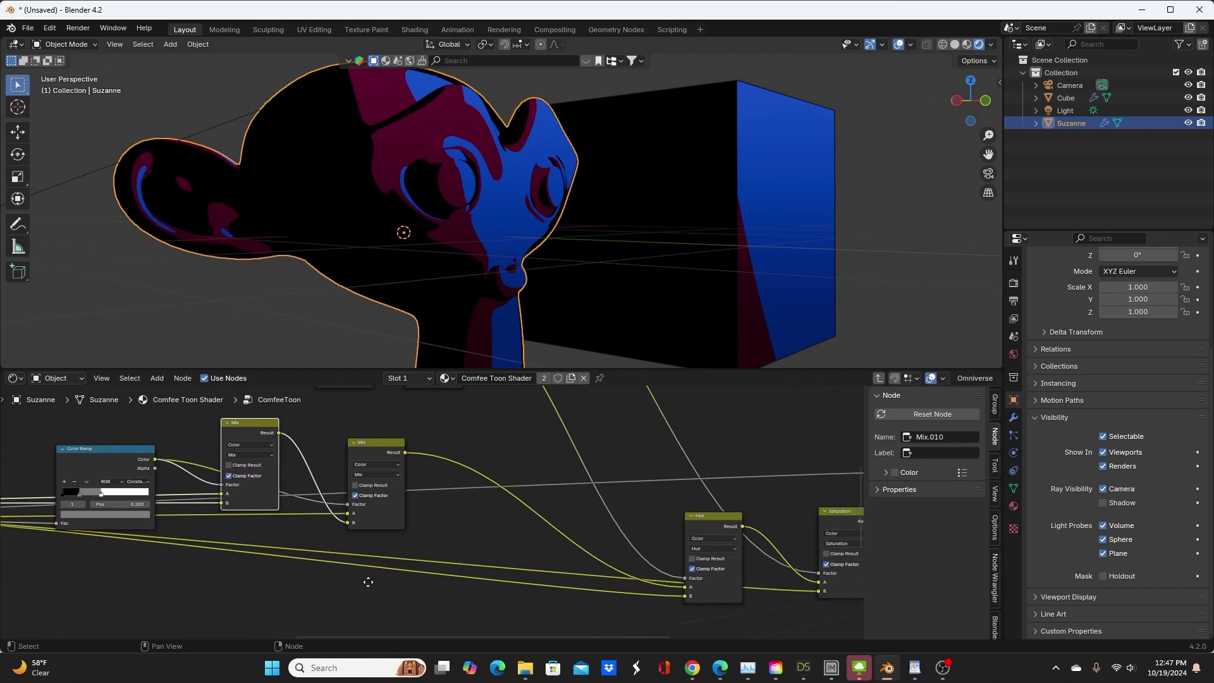
scroll(432, 523, up, 2)
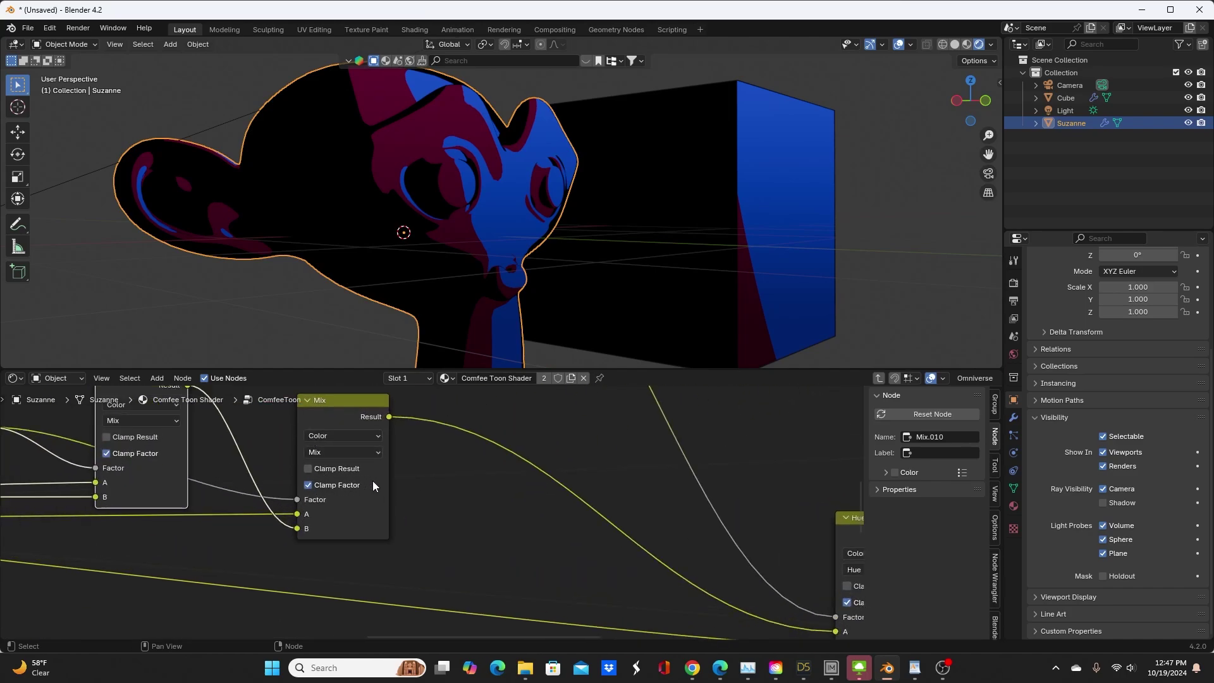
middle_drag(486, 515, 368, 481)
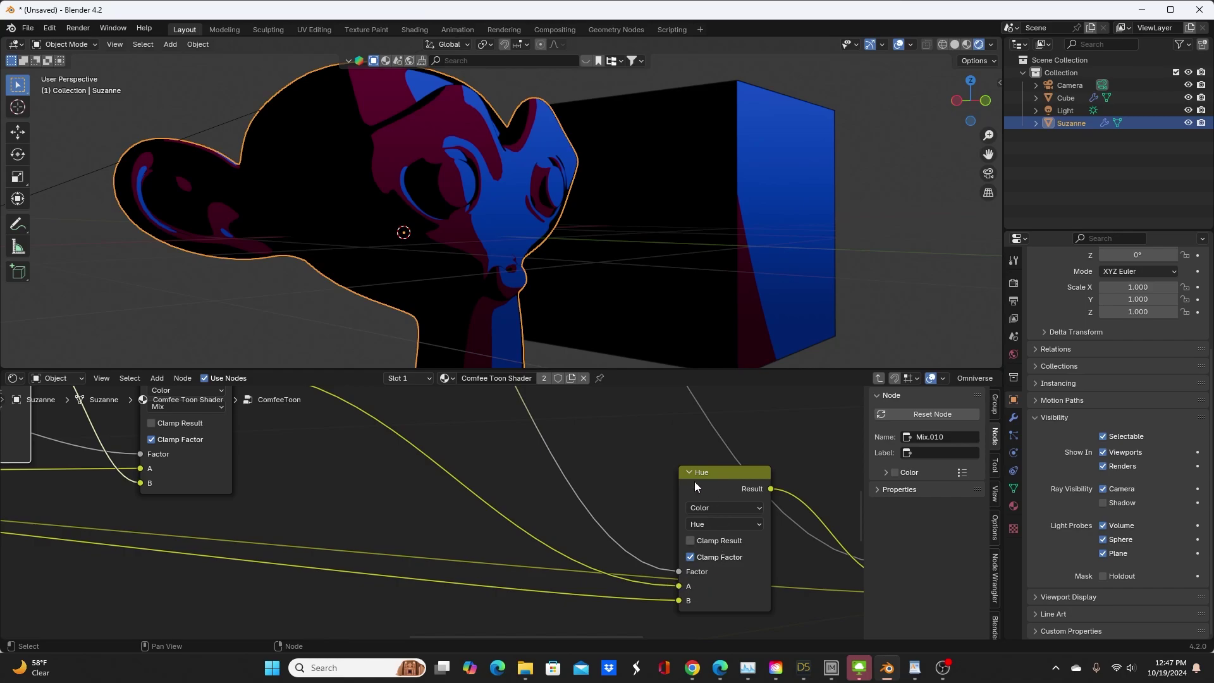
shift+scroll(627, 483, up, 3)
ctrl+scroll(624, 401, left, 5)
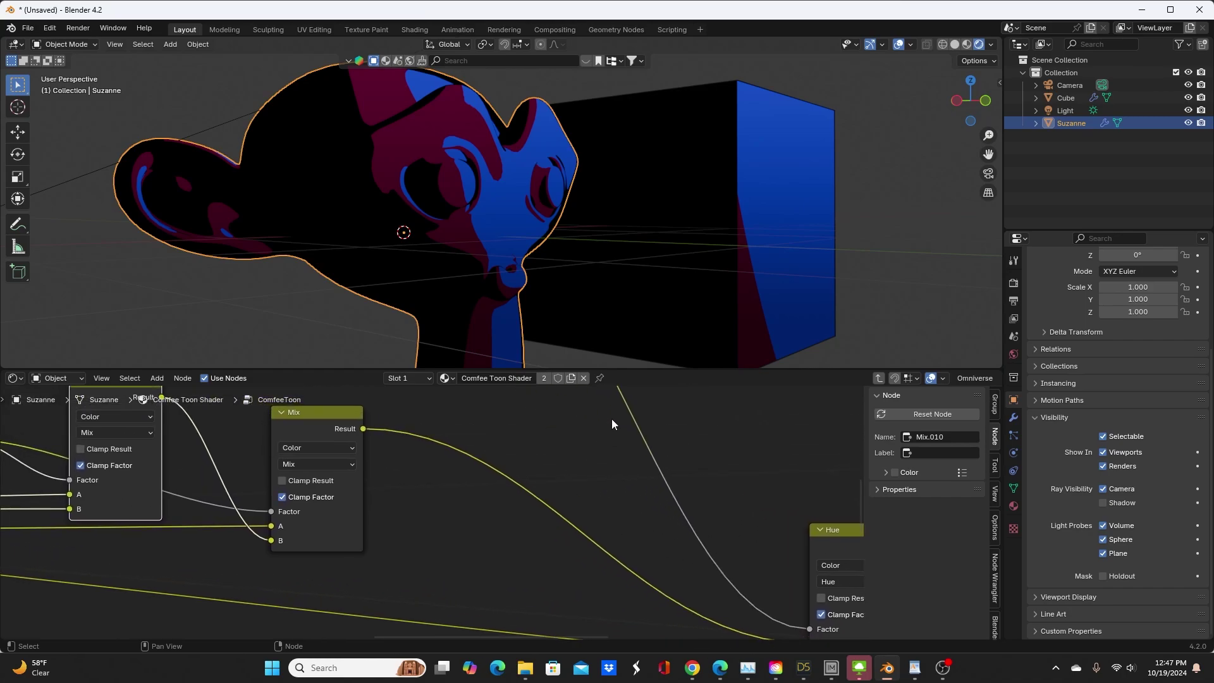
- Try adjusting the Main and Shadow colors on the ComfeeToon group node
key(Tab)
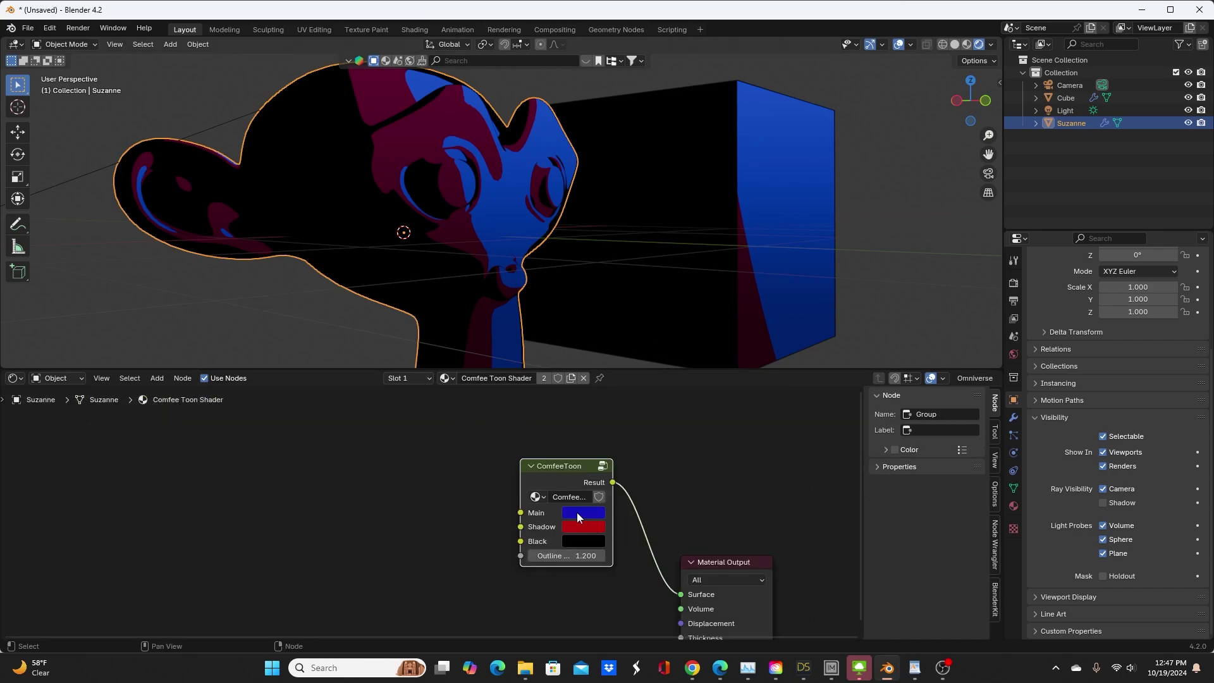
click(576, 512)
mouse_move(680, 360)
mouse_down()
mouse_move(585, 392)
mouse_move(676, 357)
mouse_up()
click(585, 525)
mouse_move(629, 407)
mouse_down()
mouse_move(591, 370)
mouse_move(652, 357)
mouse_move(635, 354)
mouse_move(654, 421)
mouse_move(675, 399)
mouse_move(611, 420)
mouse_up()
- Deselect Suzanne and inspect the black outline around her face up close
middle_drag(591, 345, 535, 333)
scroll(534, 334, up, 4)
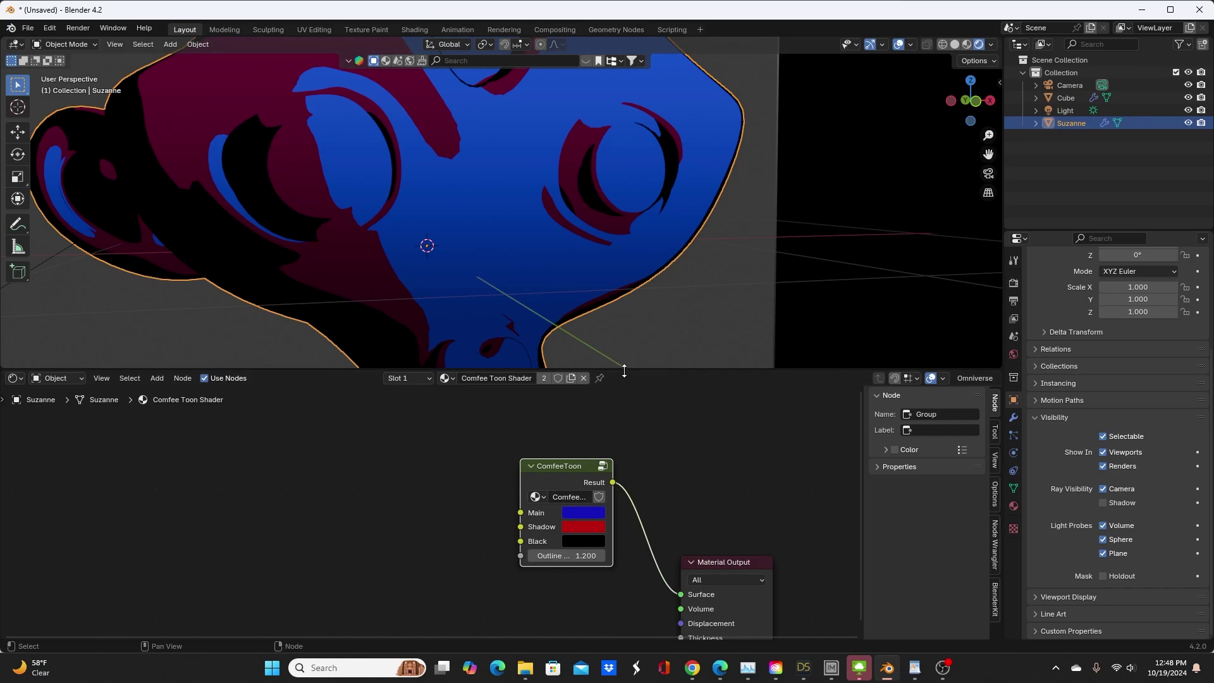
scroll(567, 297, down, 3)
scroll(601, 332, up, 2)
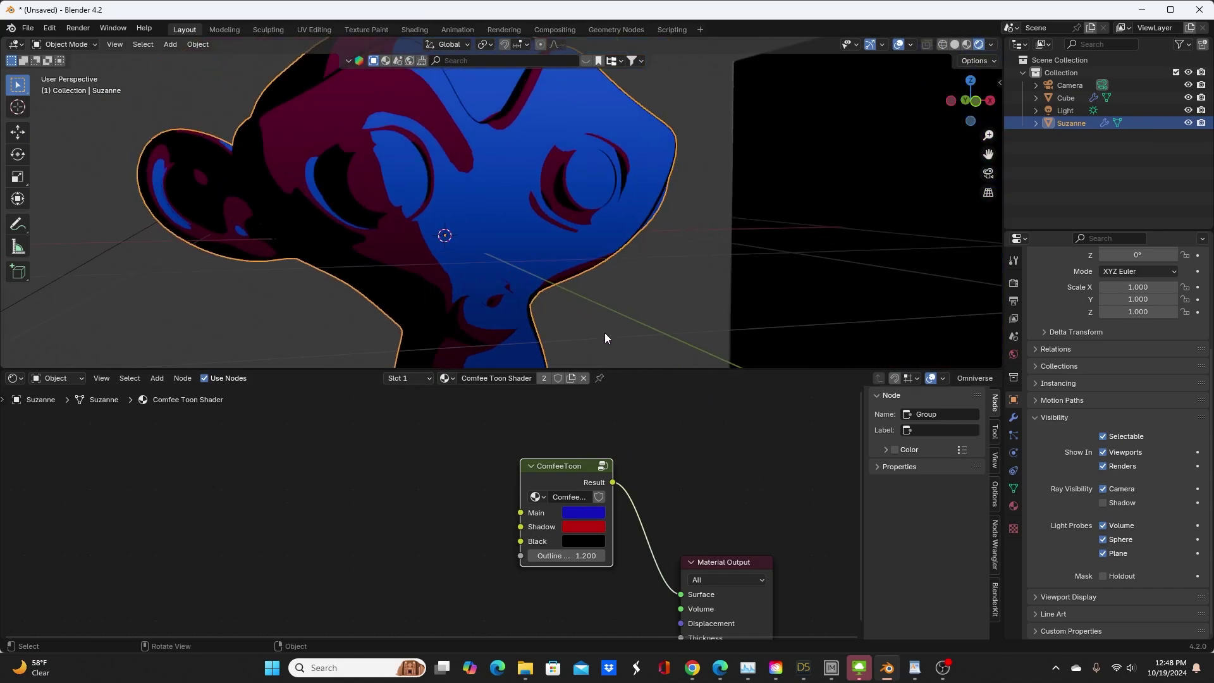
click(688, 248)
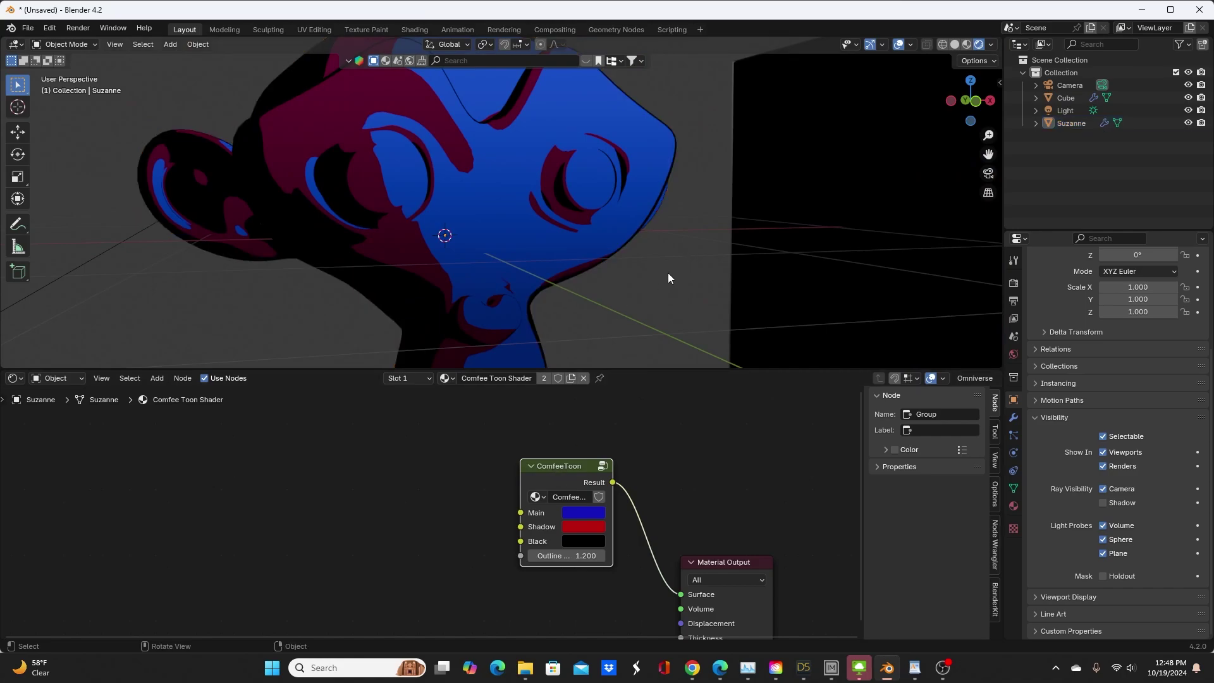
mouse_move(666, 269)
middle_down()
mouse_move(655, 278)
mouse_move(688, 270)
mouse_move(675, 241)
mouse_move(641, 259)
mouse_move(695, 251)
mouse_move(589, 310)
mouse_move(623, 264)
mouse_move(600, 260)
mouse_move(659, 253)
middle_up()
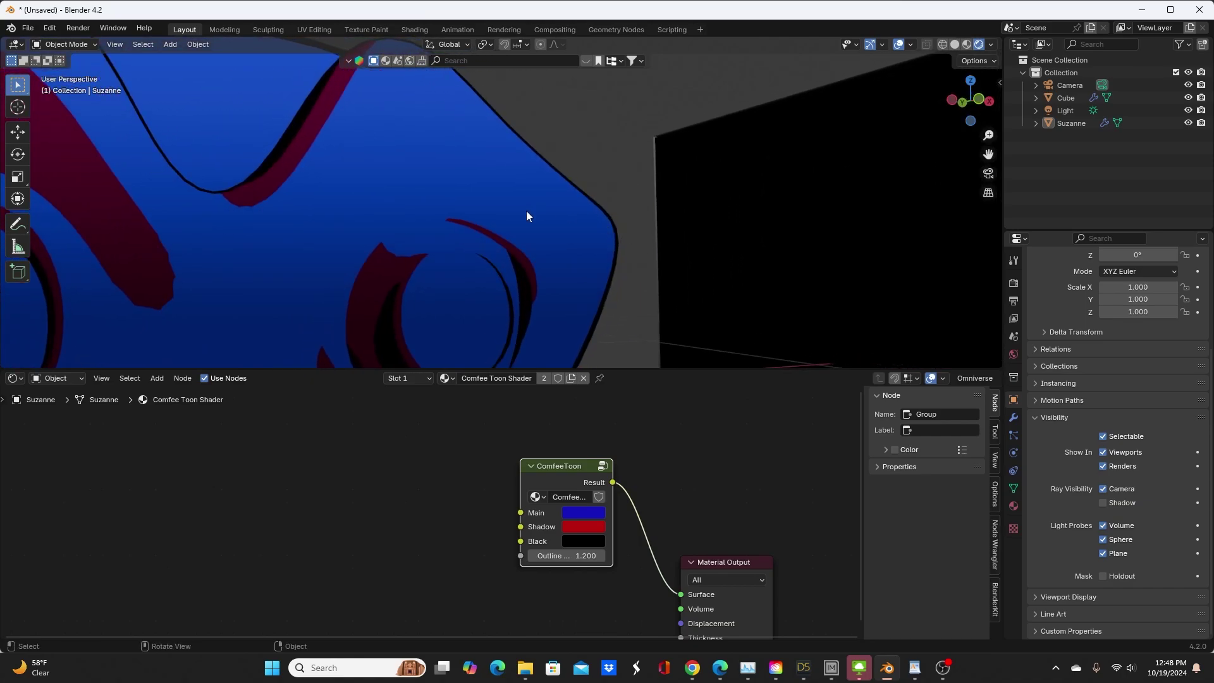
- Examine the Fresnel node, its constant Color Ramp and the final Mix node inside the ComfeeToon group
key(Tab)
key(Home)
scroll(345, 512, up, 3)
scroll(499, 507, up, 1)
scroll(468, 496, up, 3)
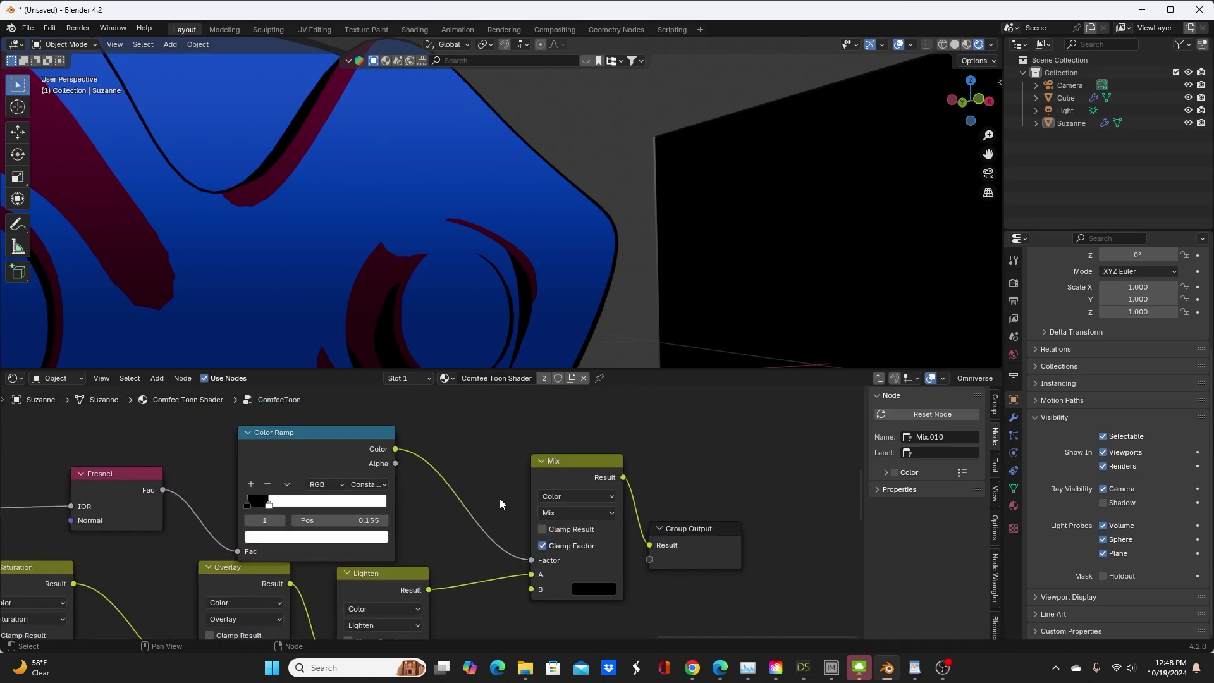
middle_drag(499, 498, 556, 472)
scroll(460, 473, up, 1)
middle_drag(460, 473, 672, 489)
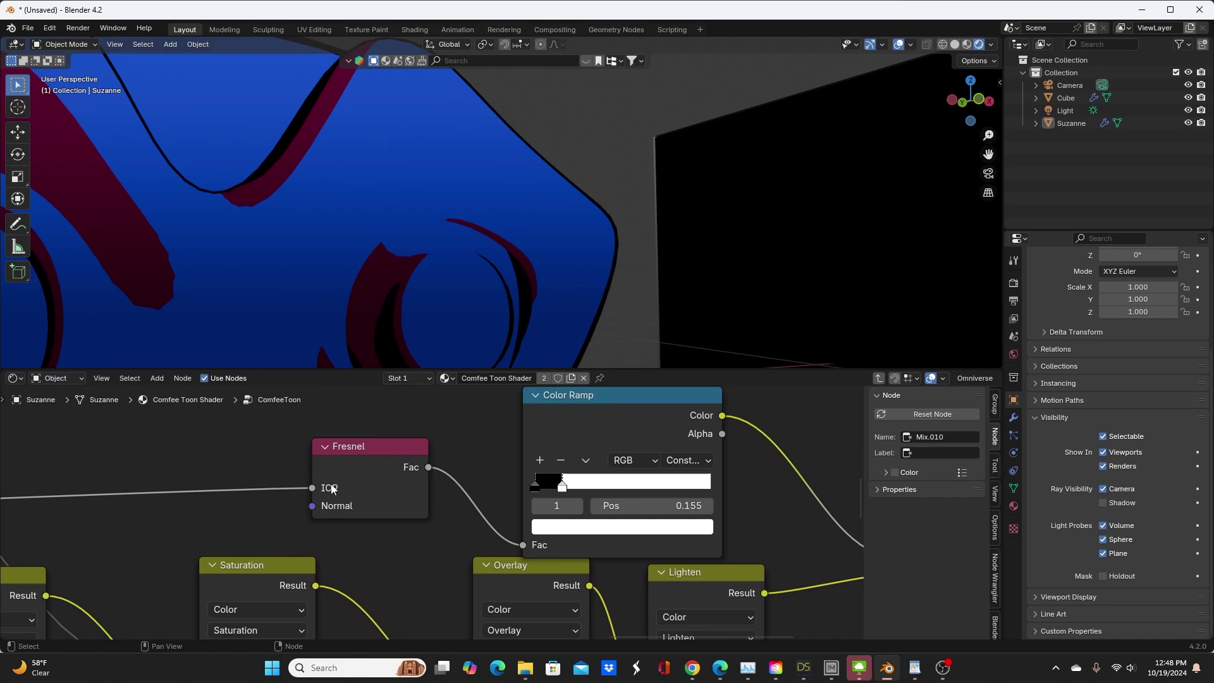
- Leave the group and widen the ComfeeToon node until its input labels are fully readable
key(Tab)
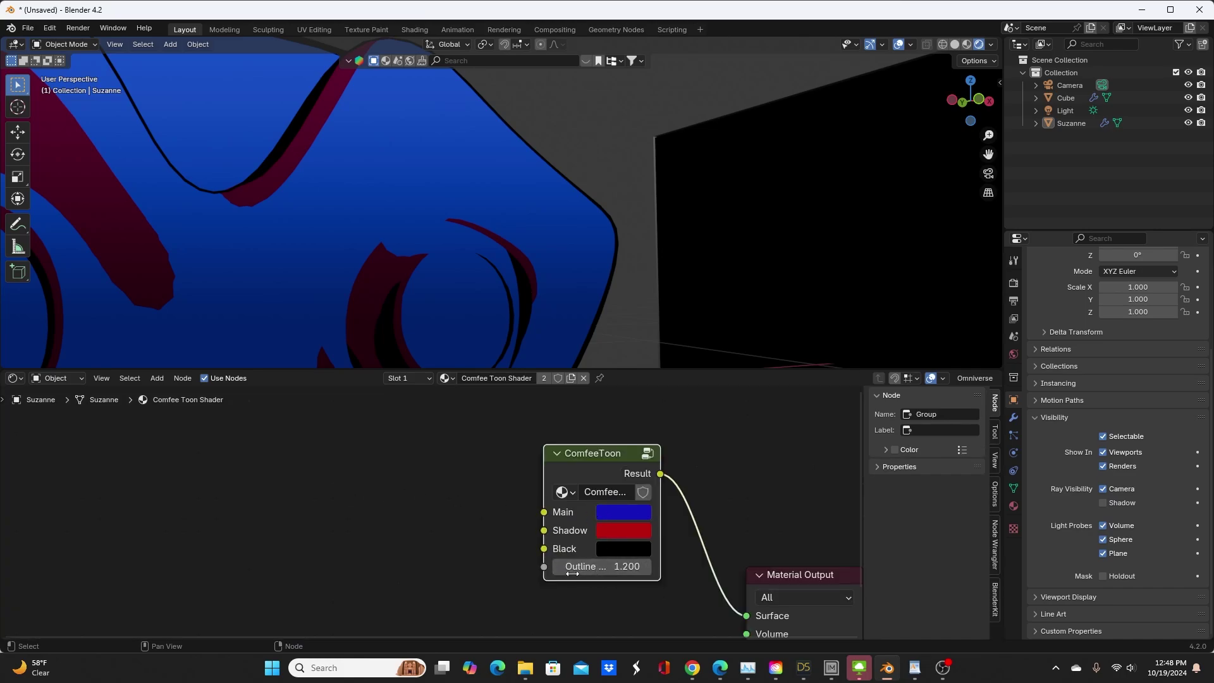
drag(543, 487, 447, 475)
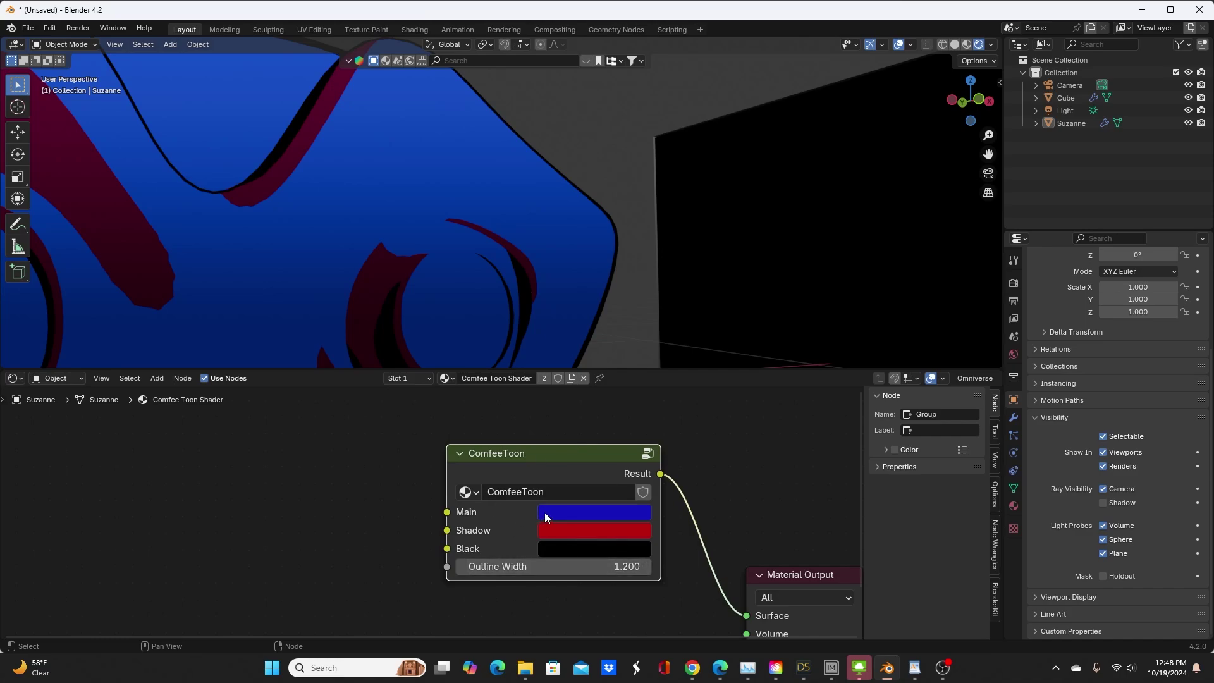
- Try an Outline Width of 1 on the ComfeeToon node and restore it to 1.2
drag(569, 571, 604, 570)
key(Escape)
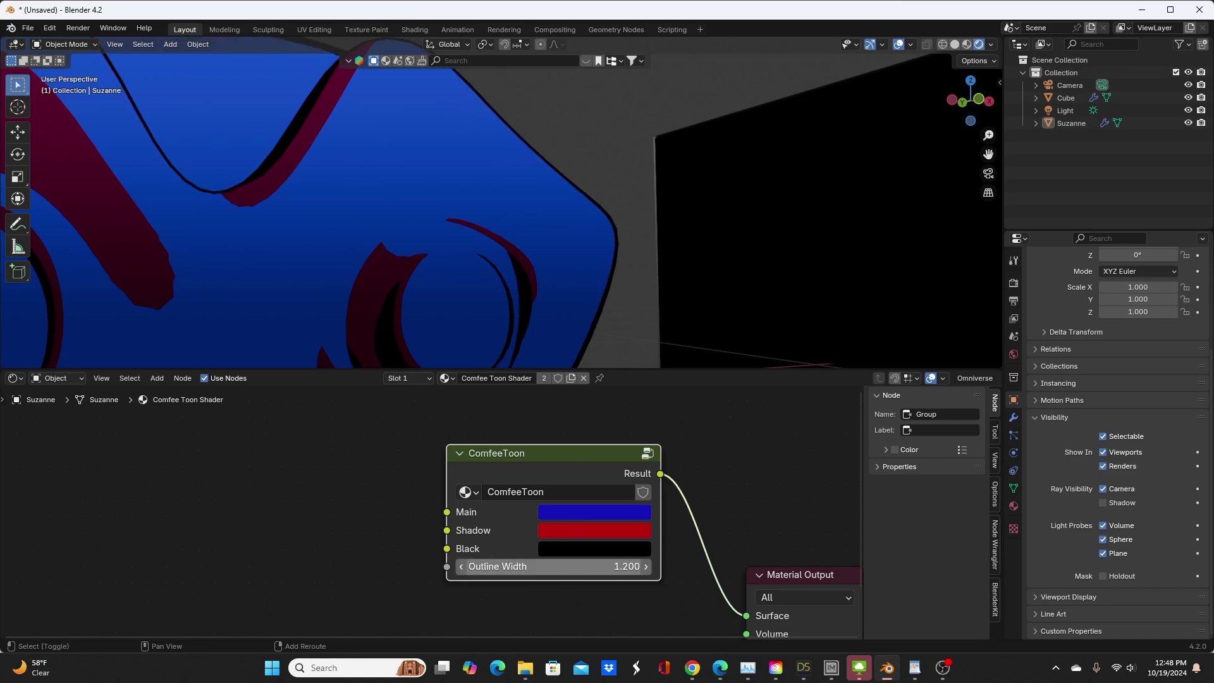
click(563, 568)
key(Escape)
click(544, 565)
text(1)
key(Return)
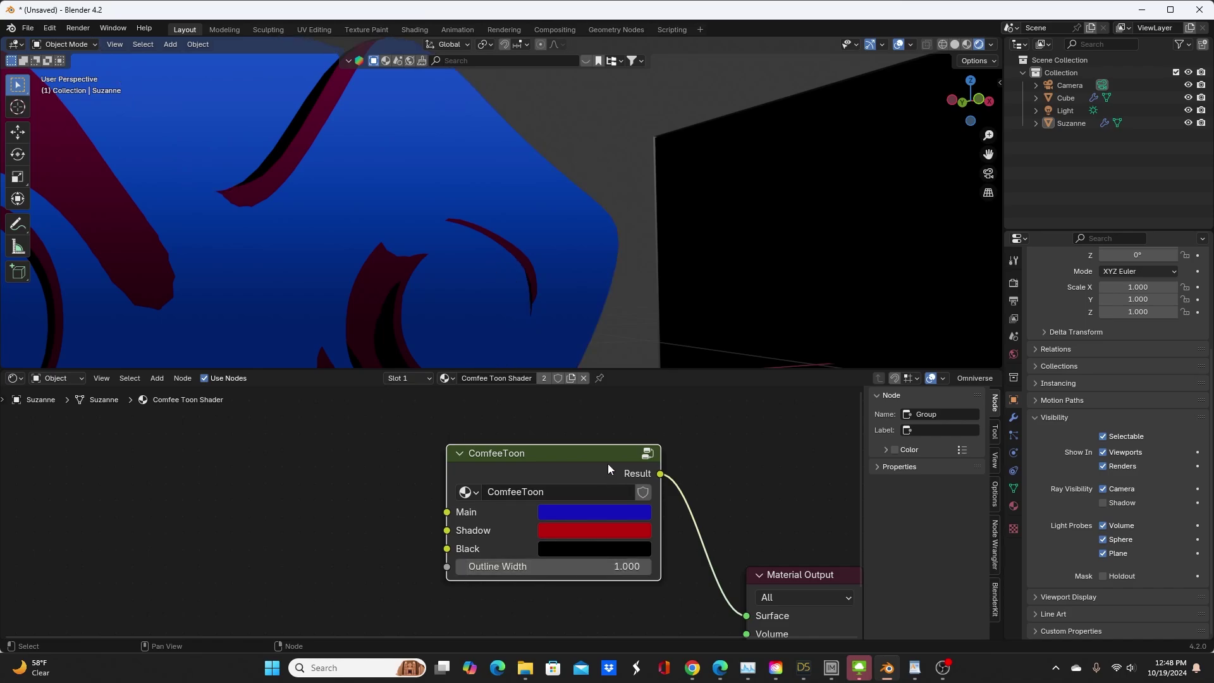
click(541, 564)
text(1.5)
key(Return)
- Trace the outline's Color Ramp through the final Mix node to the Group Output, and leave the group
key(Tab)
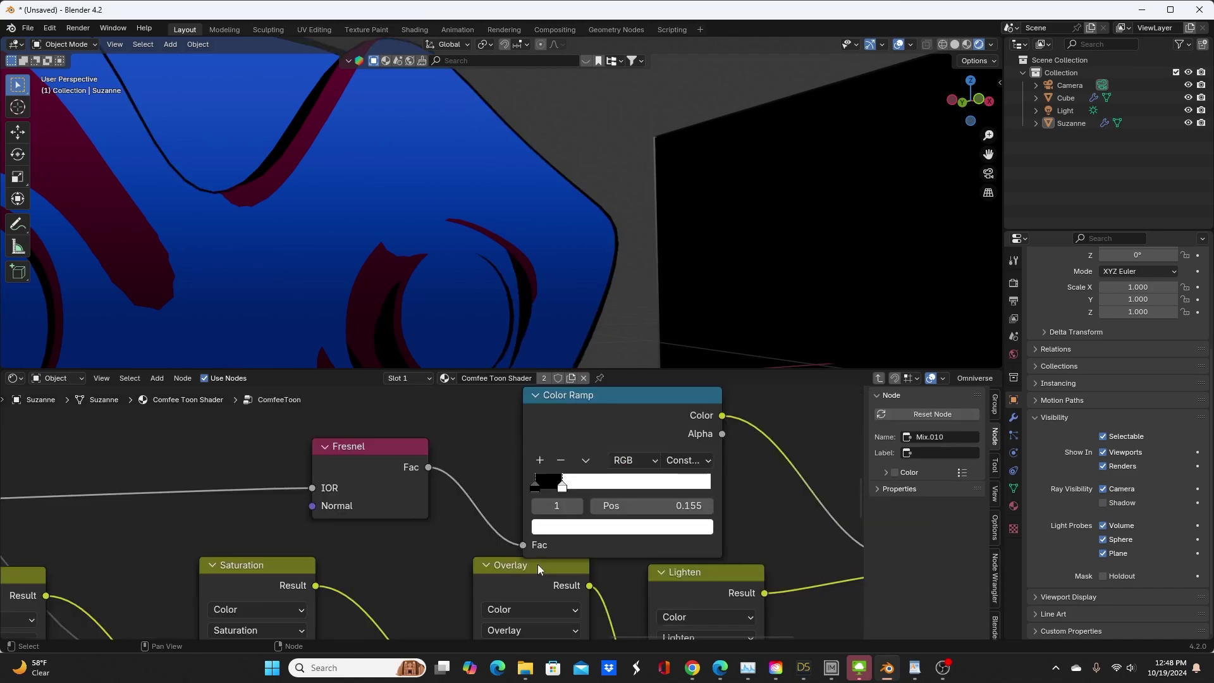
middle_drag(591, 487, 473, 517)
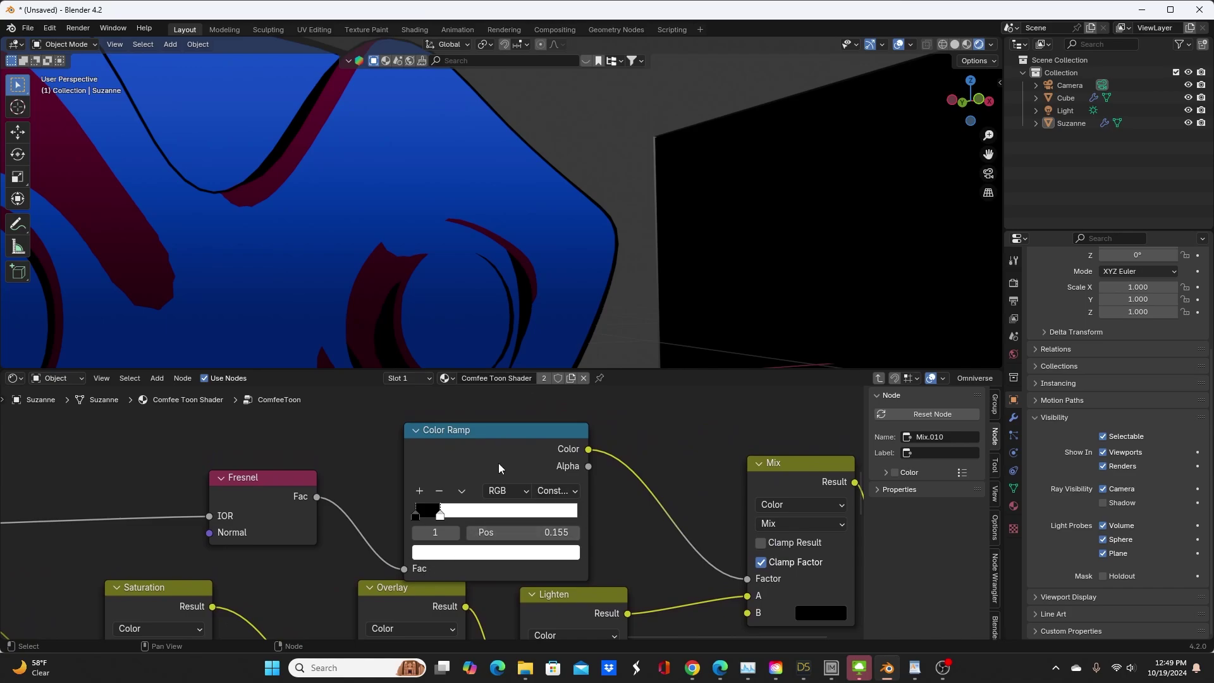
middle_drag(767, 530, 547, 463)
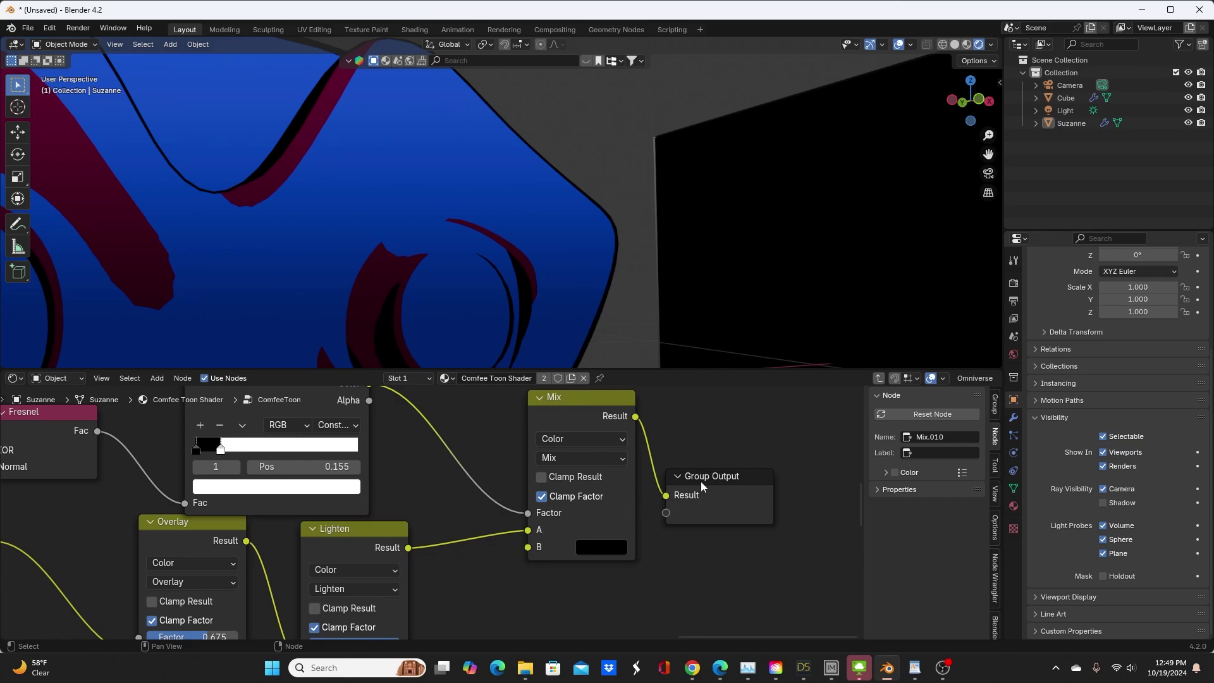
key(Tab)
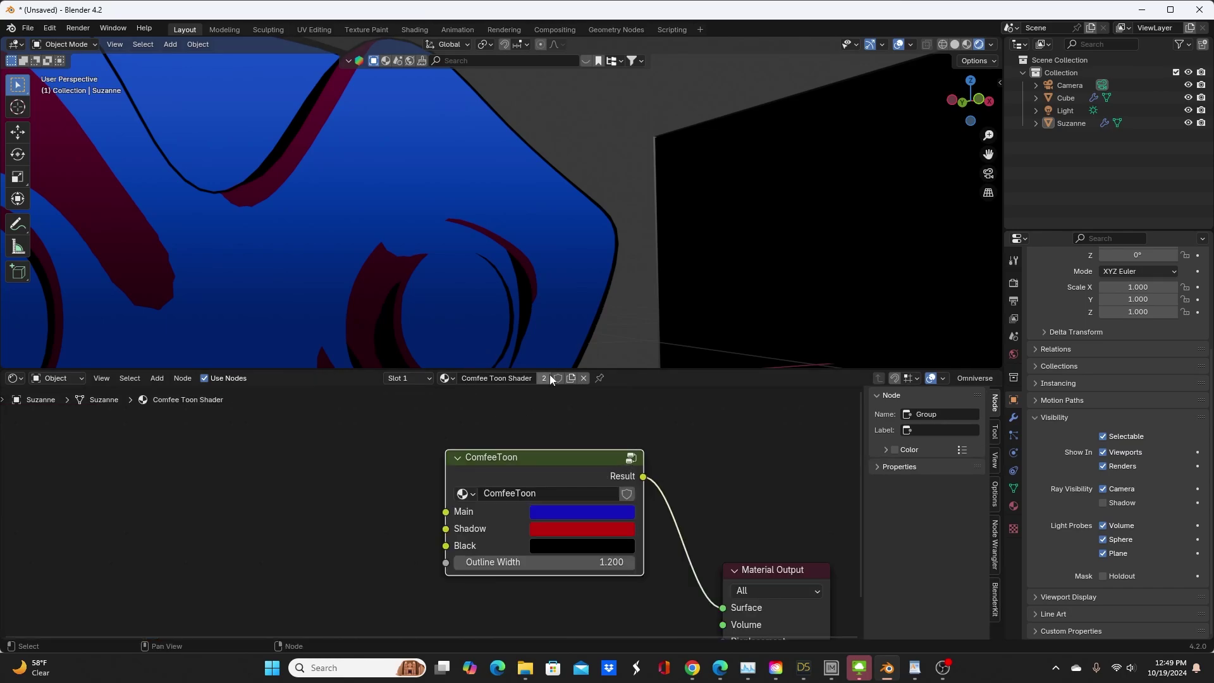
- Turn off the viewport display of Suzanne's Subdivision modifier
middle_drag(638, 316, 604, 361)
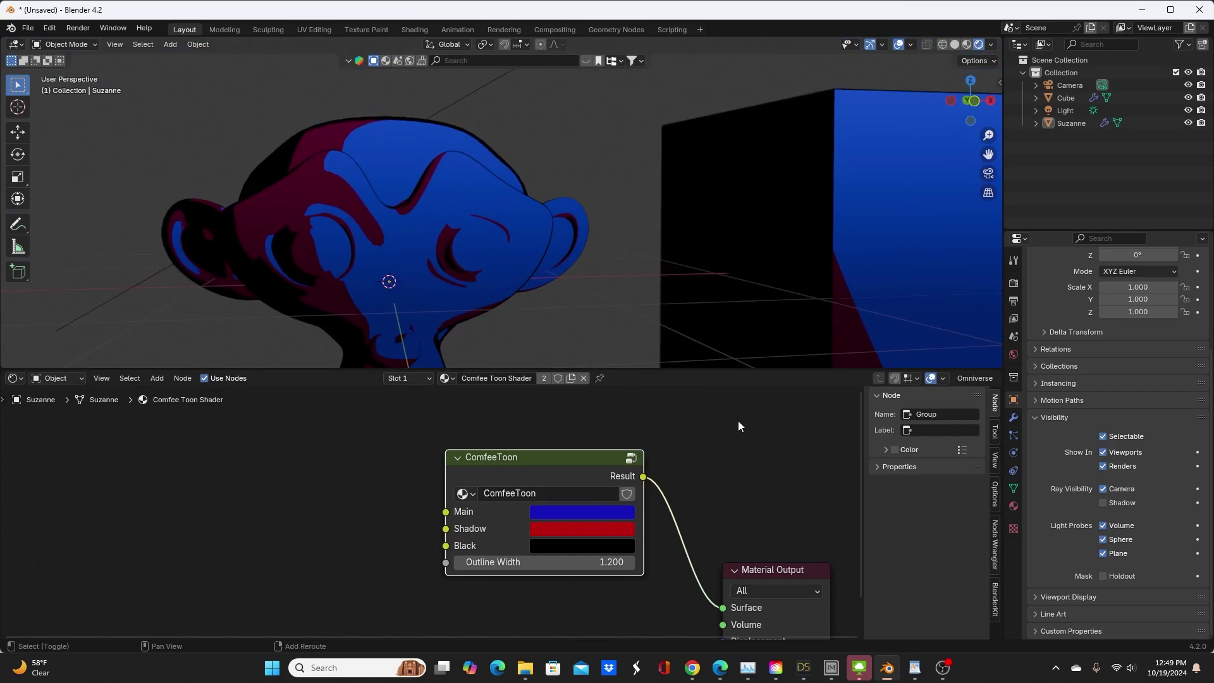
mouse_move(674, 287)
middle_down()
mouse_move(307, 268)
mouse_move(517, 273)
mouse_move(494, 306)
mouse_move(589, 295)
mouse_move(594, 96)
mouse_move(549, 263)
mouse_move(544, 244)
mouse_move(670, 267)
middle_up()
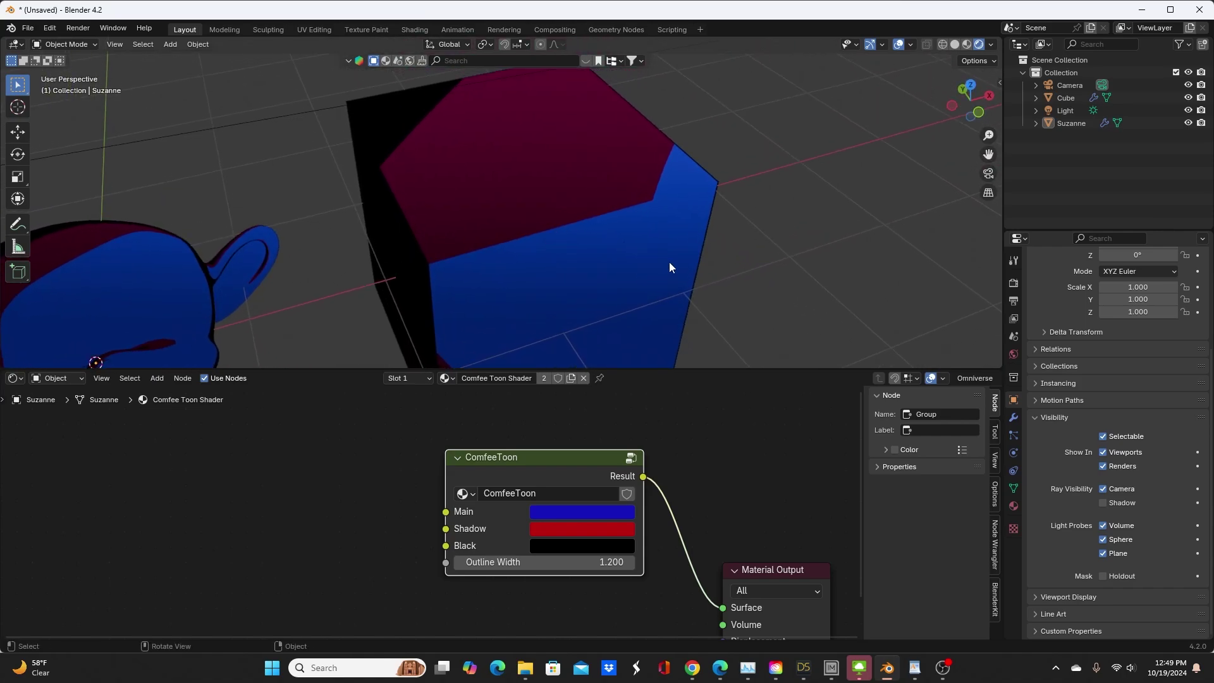
click(1014, 418)
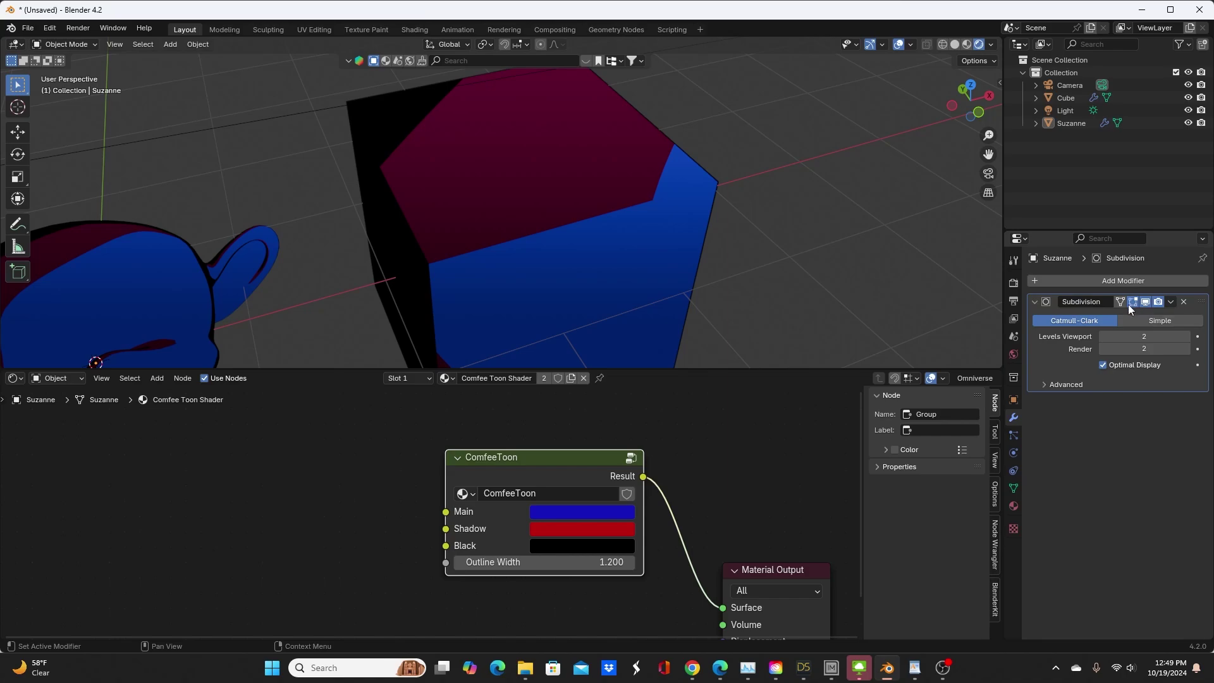
click(1146, 302)
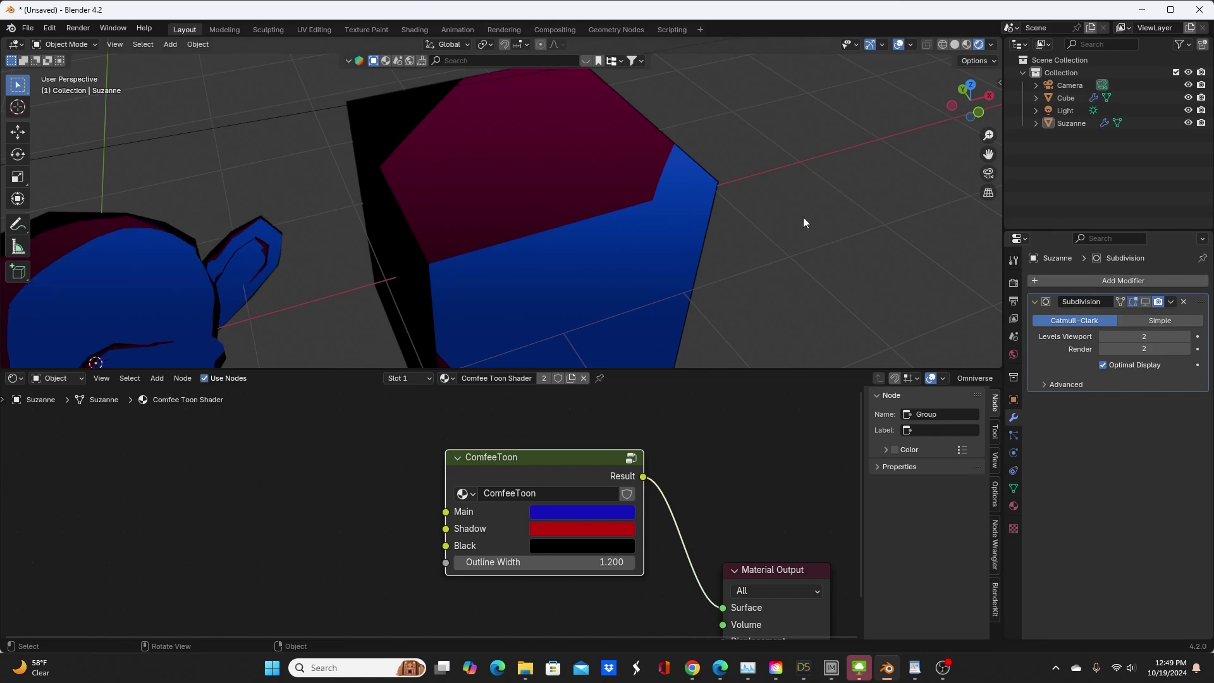
- Turn the viewport display of Suzanne's Subdivision modifier back on
click(1156, 301)
click(1146, 302)
- Turn off the cube's Solidify modifier for viewport and render, and inspect the cube's edges from several angles
click(601, 199)
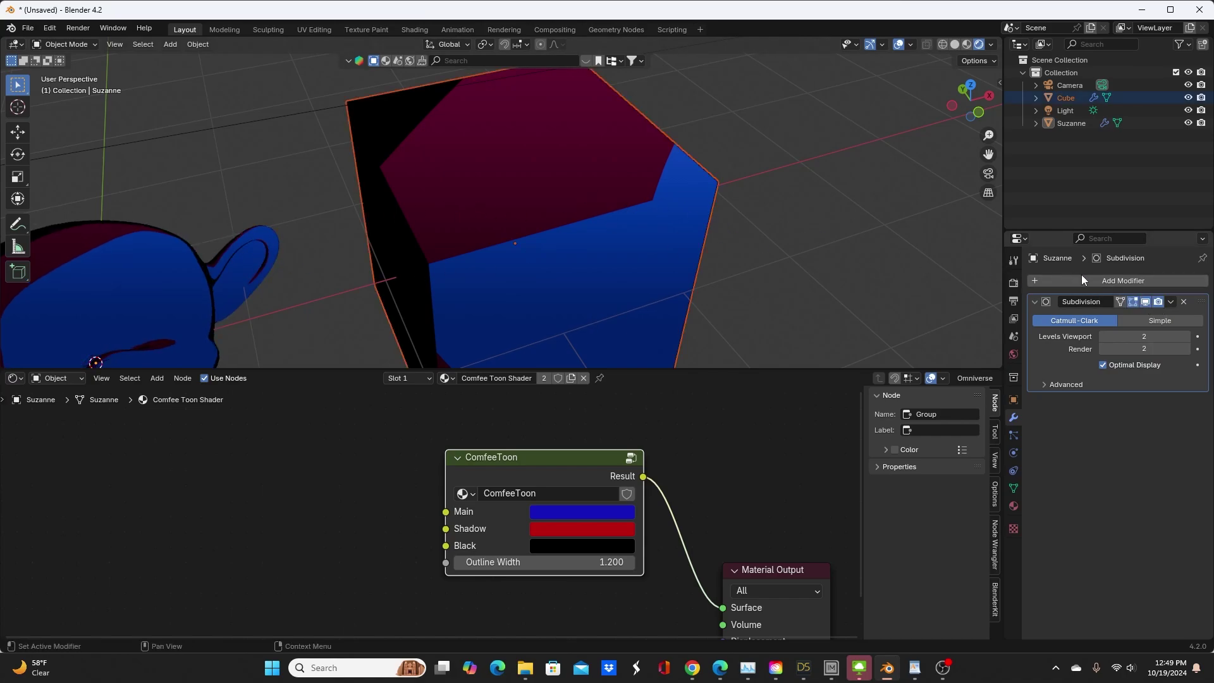
click(625, 196)
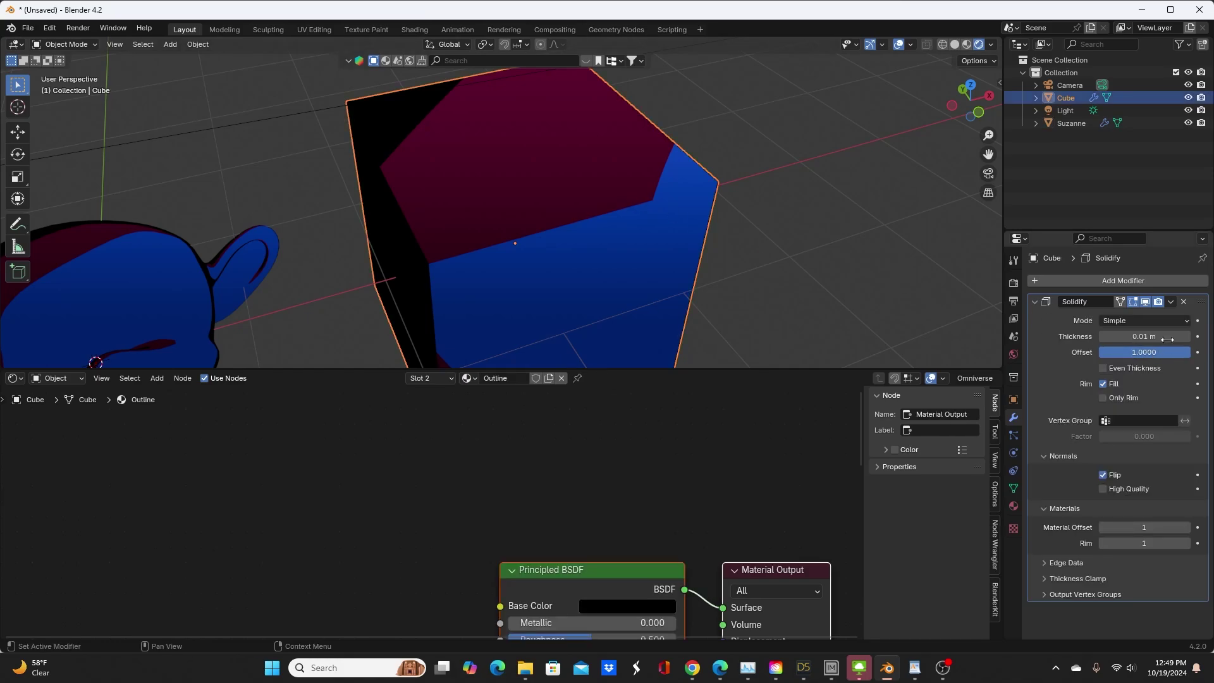
click(1145, 303)
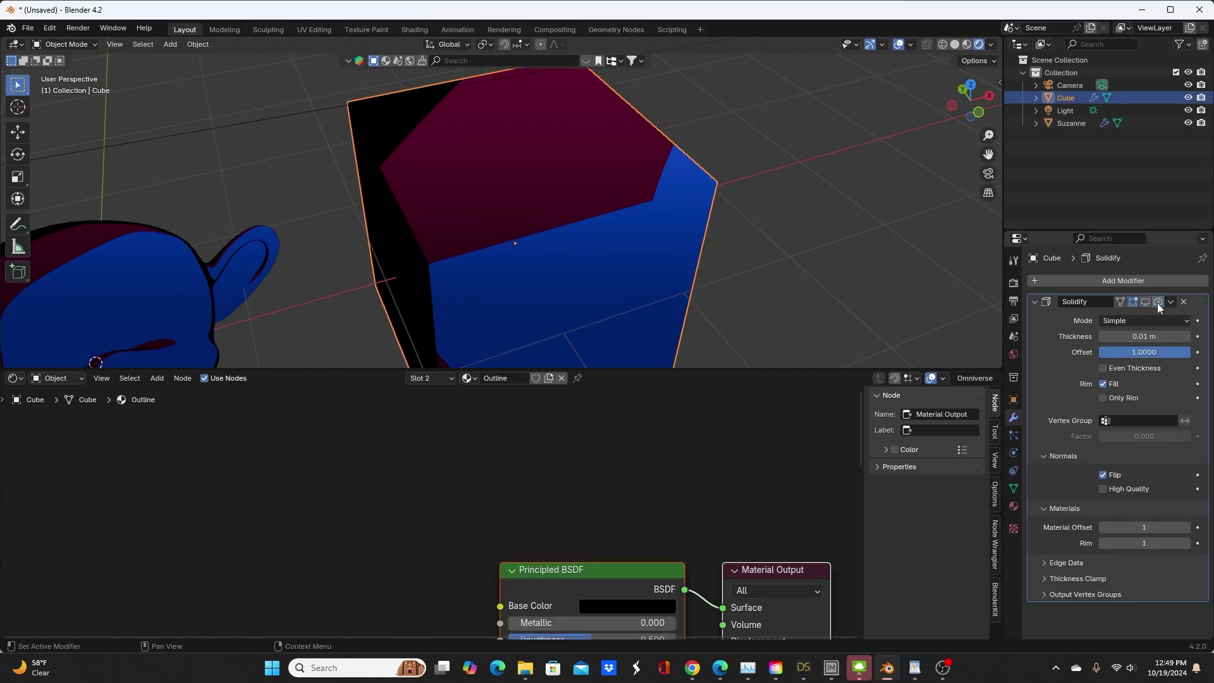
middle_drag(634, 200, 691, 305)
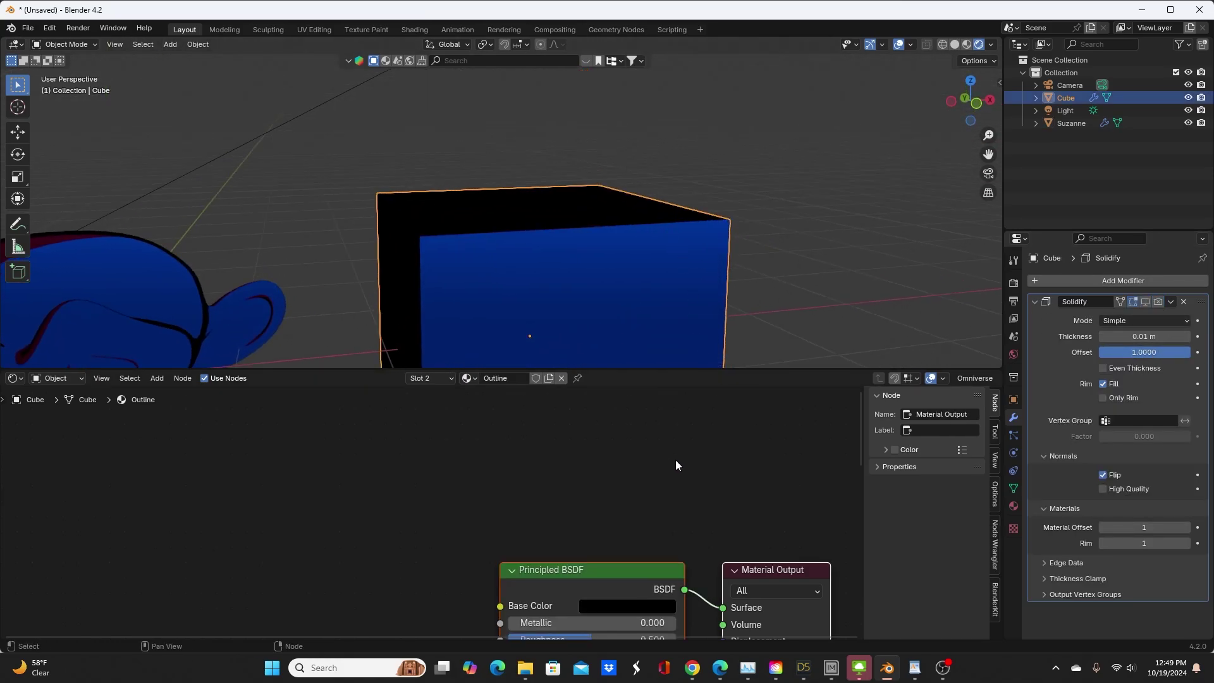
middle_drag(710, 259, 778, 184)
click(870, 220)
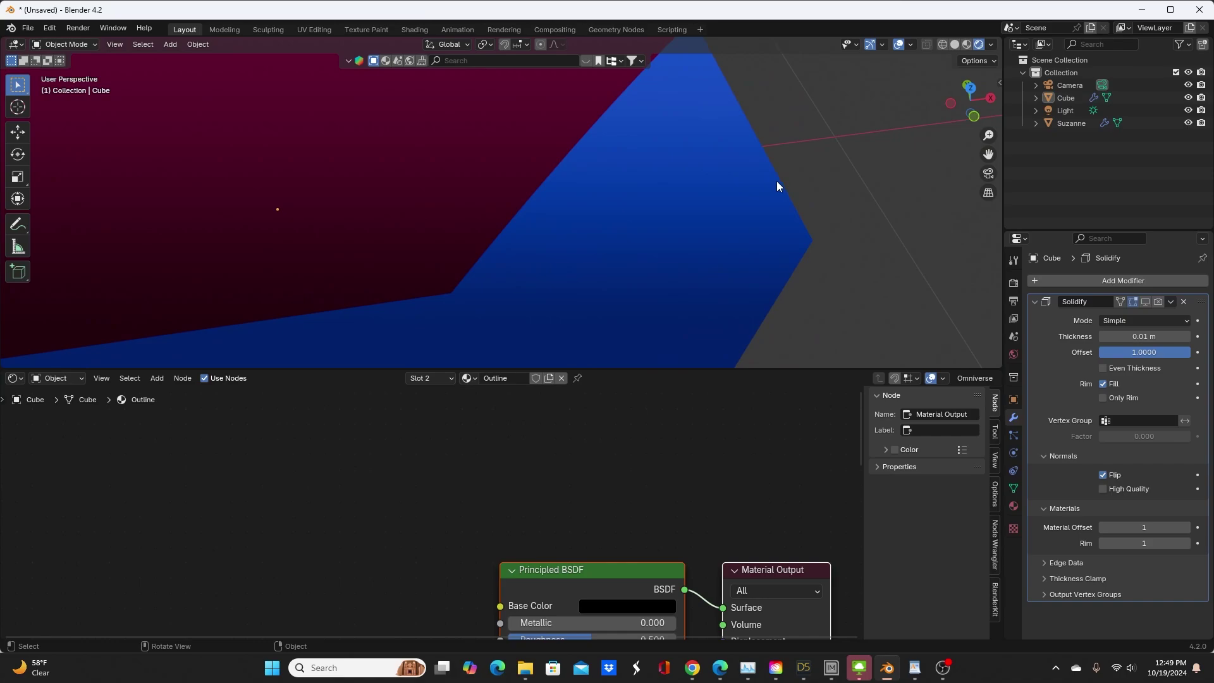
middle_drag(639, 195, 584, 206)
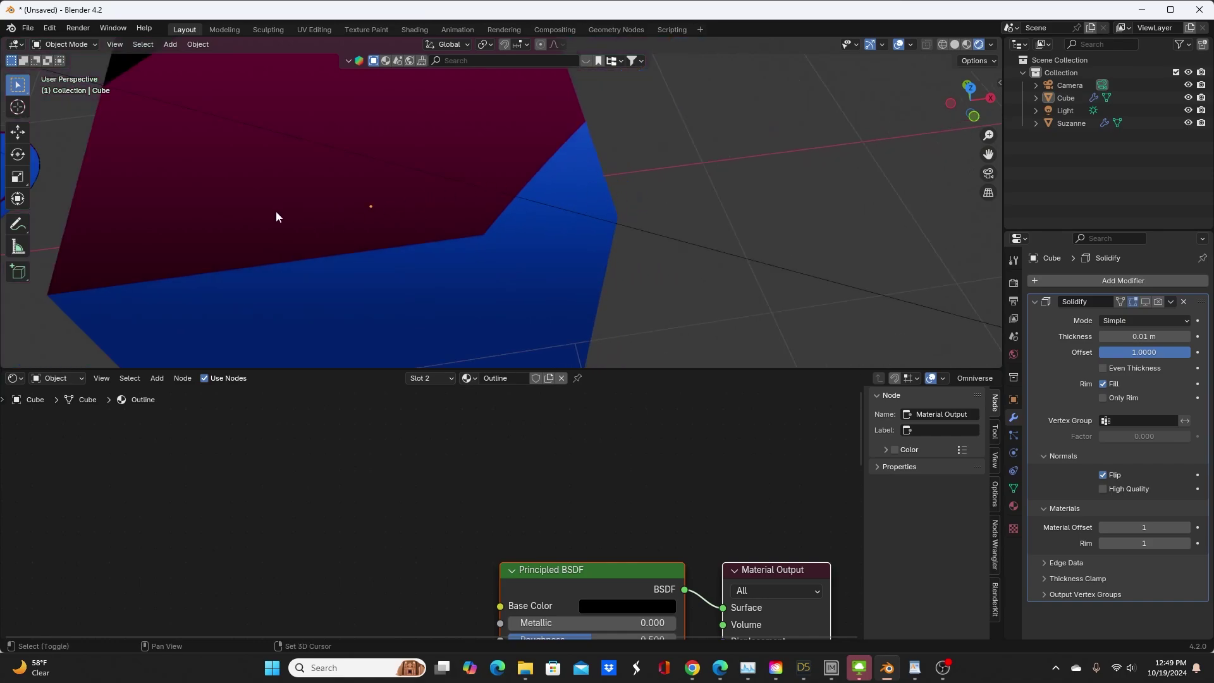
middle_drag(273, 214, 455, 326)
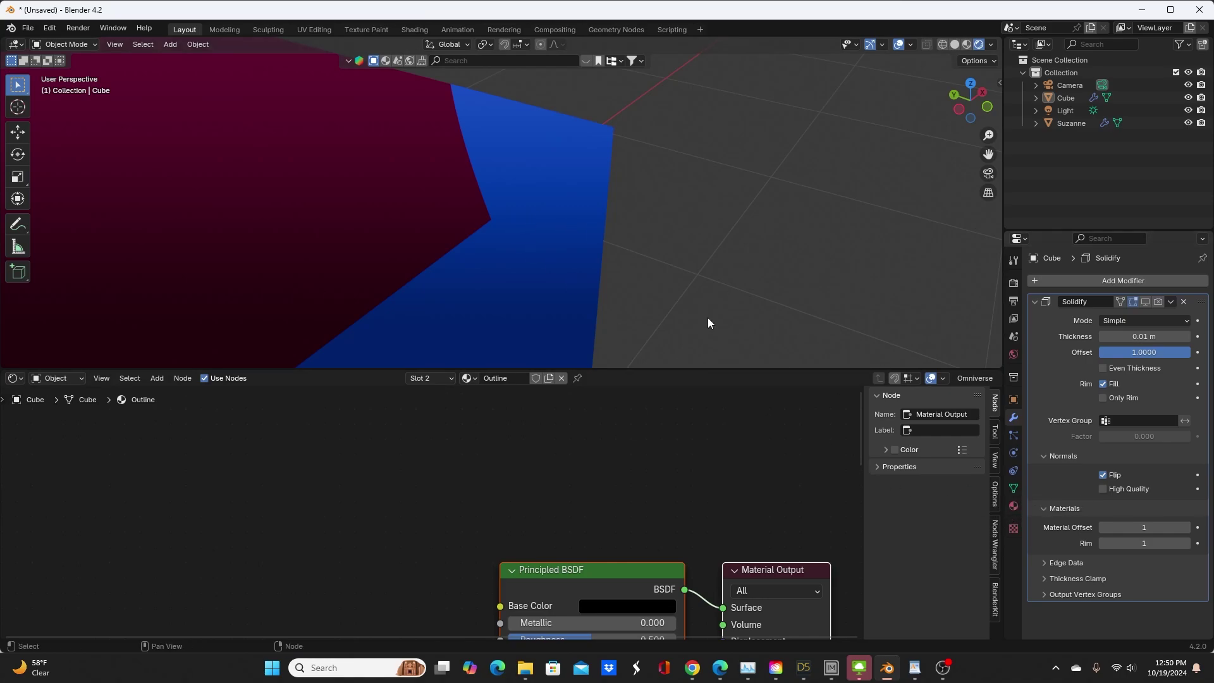
click(479, 188)
click(827, 259)
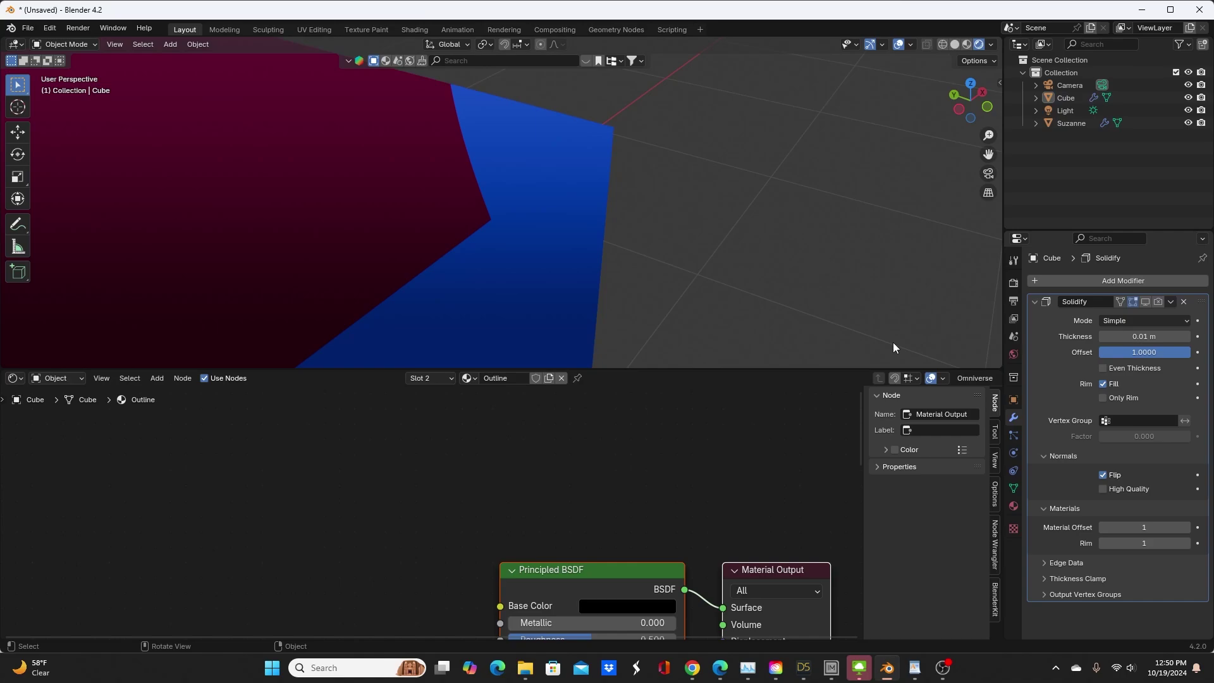
- Set the Roughness of the cube's Outline material to 1 and check its backface culling settings
click(1013, 505)
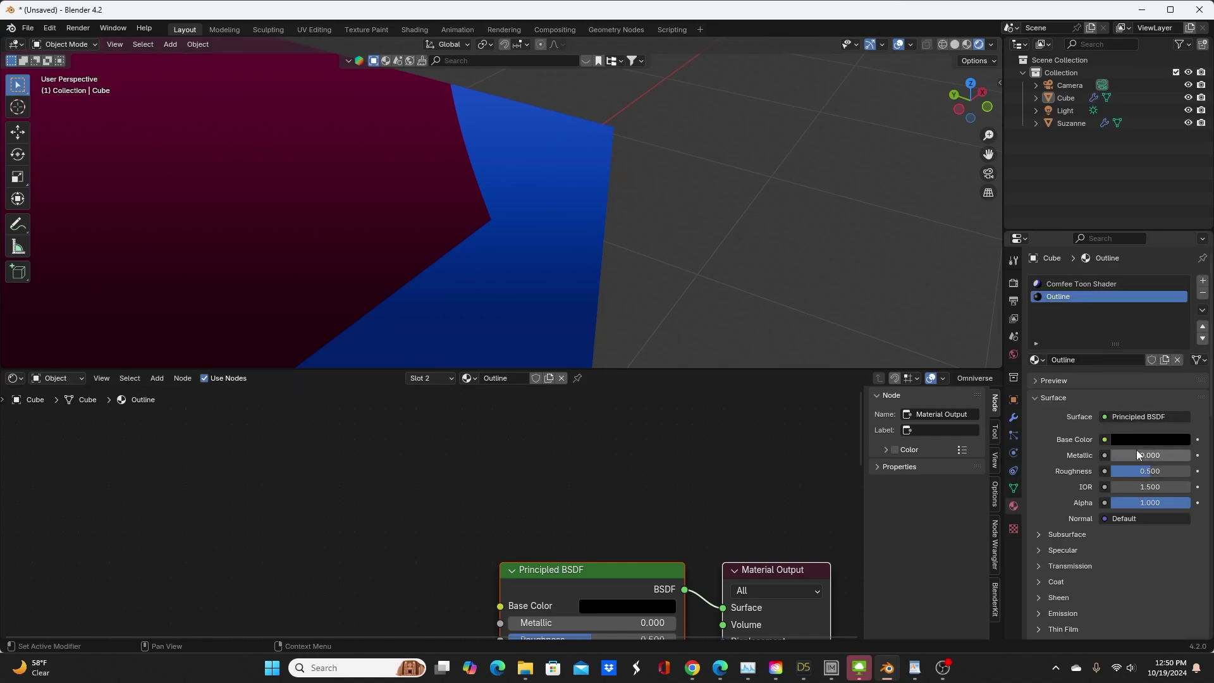
scroll(1124, 489, down, 5)
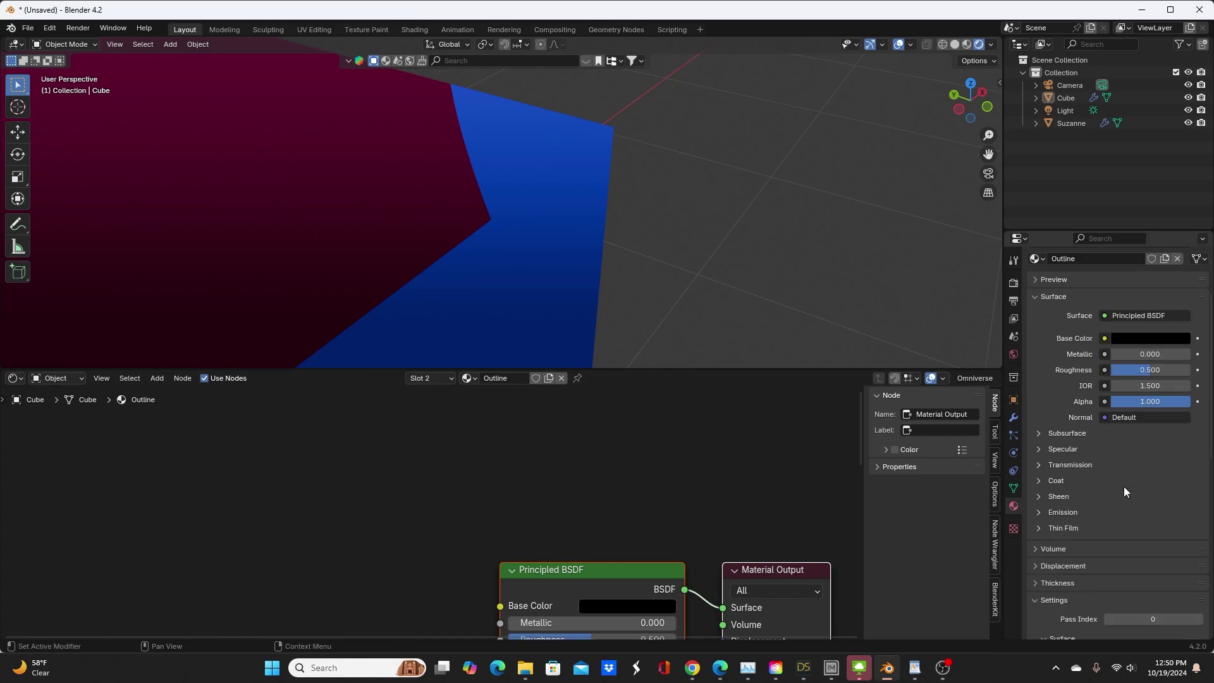
scroll(626, 512, down, 5)
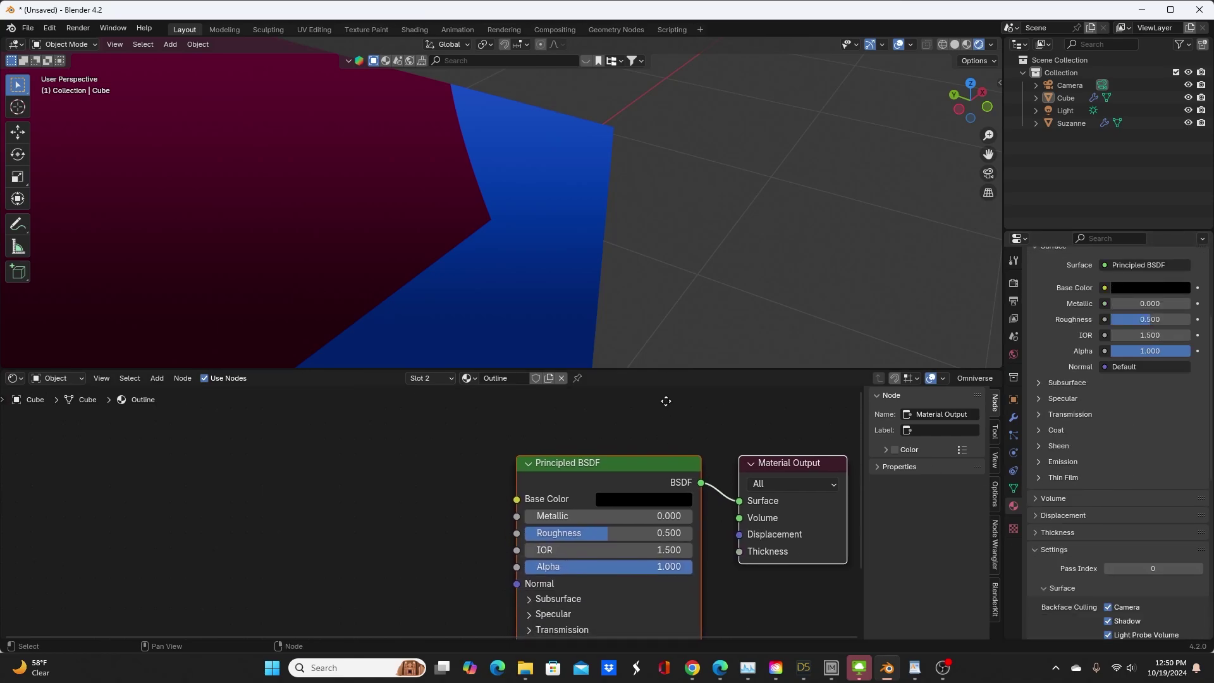
drag(604, 525, 692, 525)
scroll(1157, 510, down, 7)
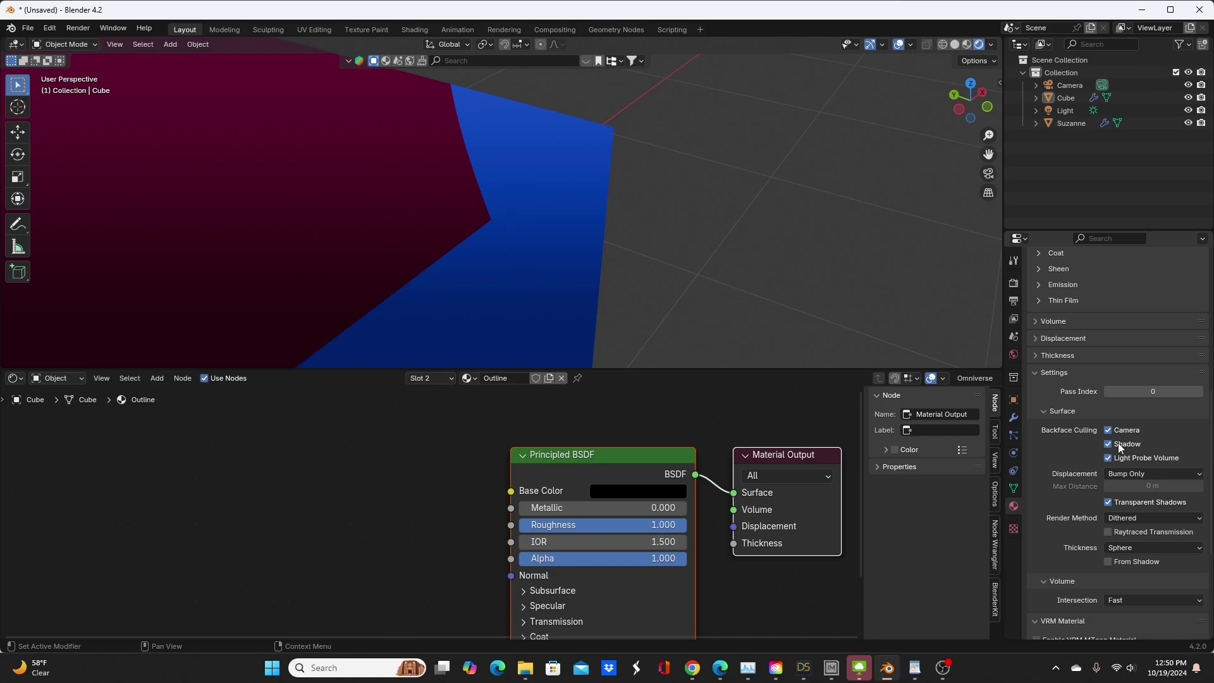
- Turn the cube's Solidify modifier back on for viewport and render, and check the outline from far and near
click(1013, 417)
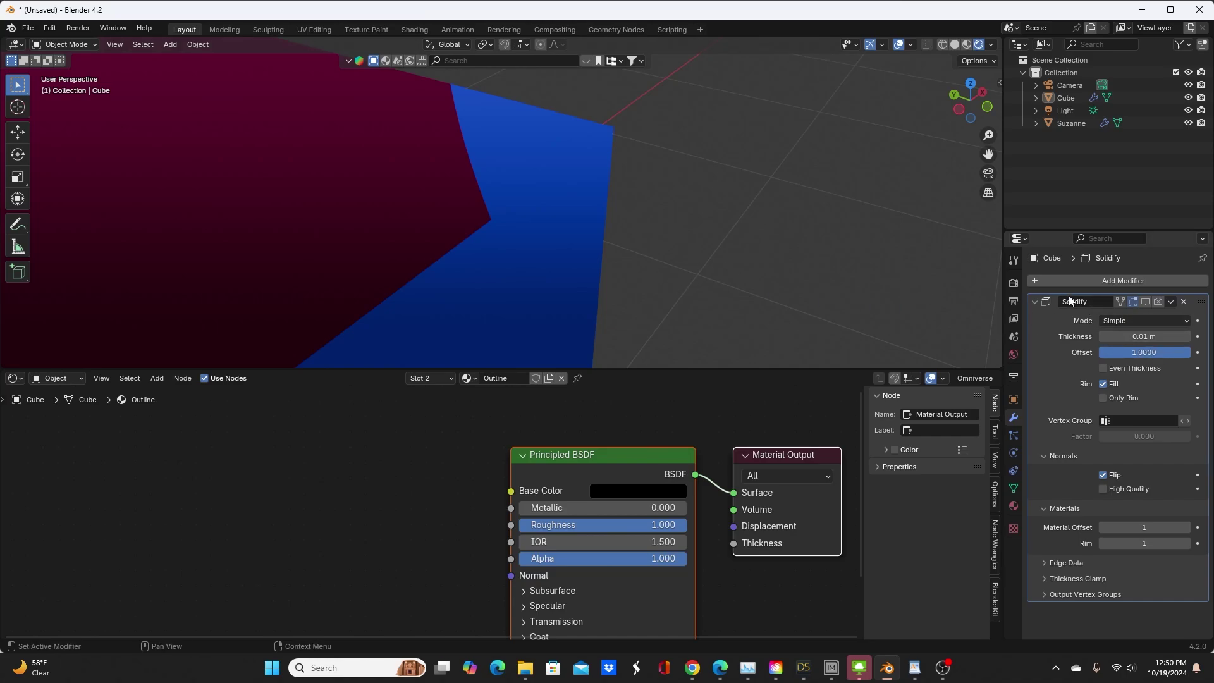
click(1146, 301)
click(1158, 302)
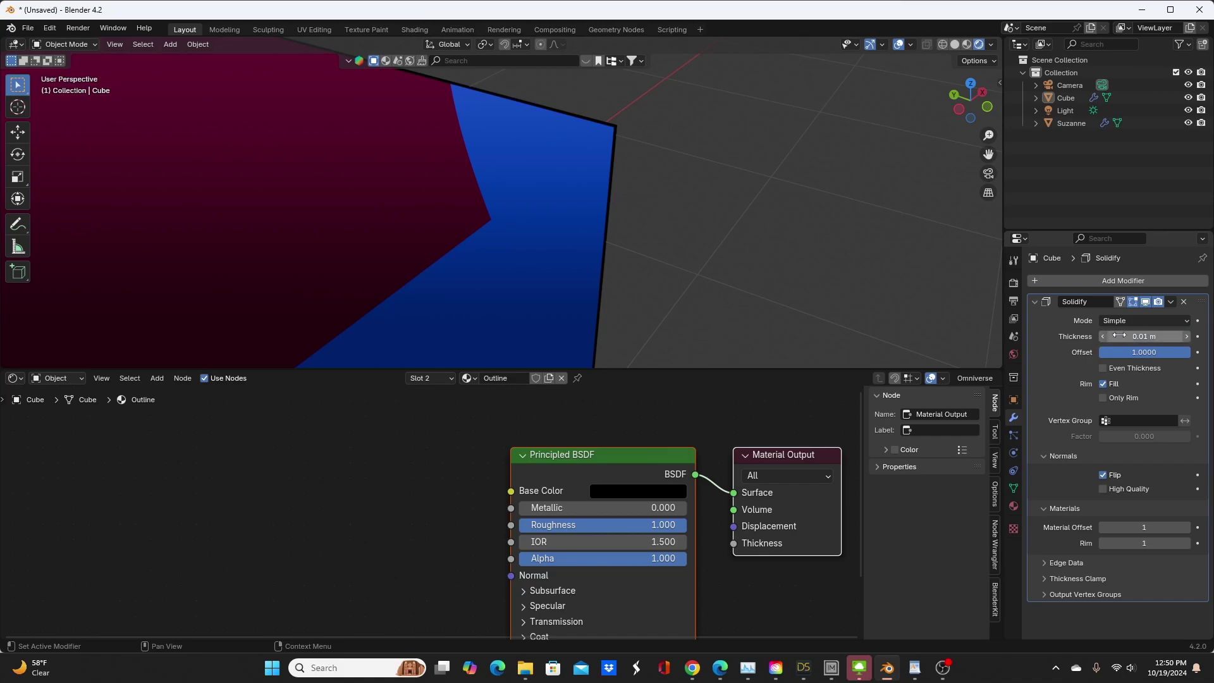
scroll(723, 285, down, 5)
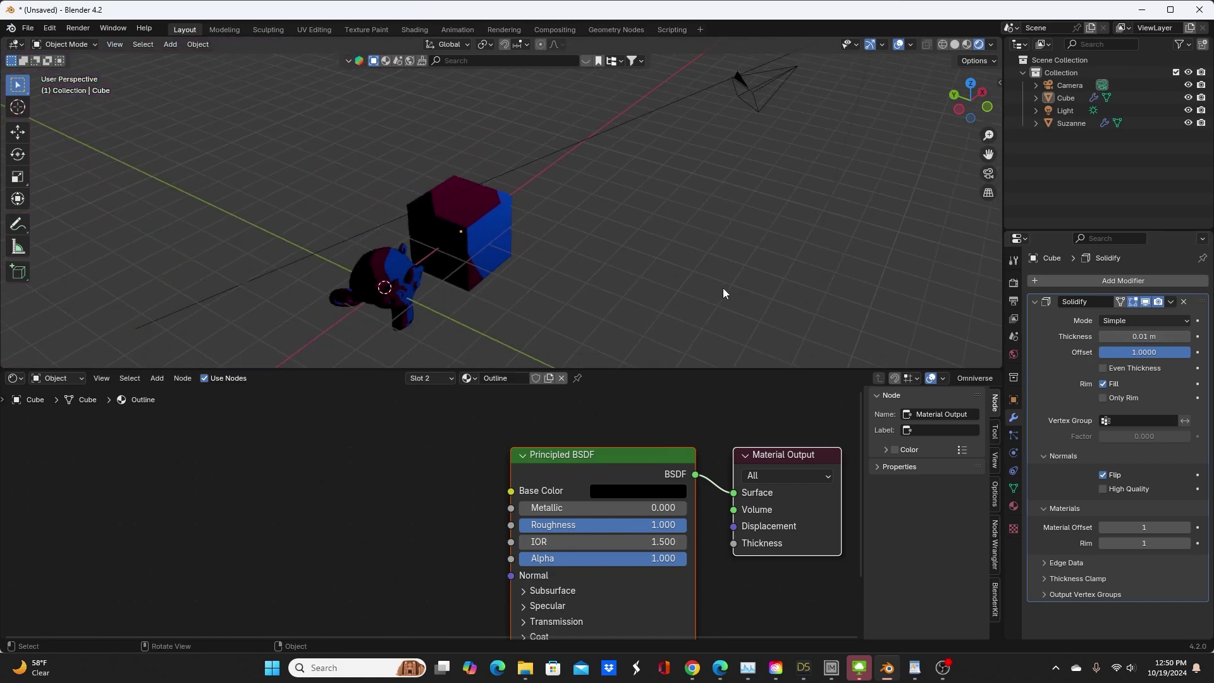
scroll(695, 289, up, 5)
scroll(618, 292, up, 1)
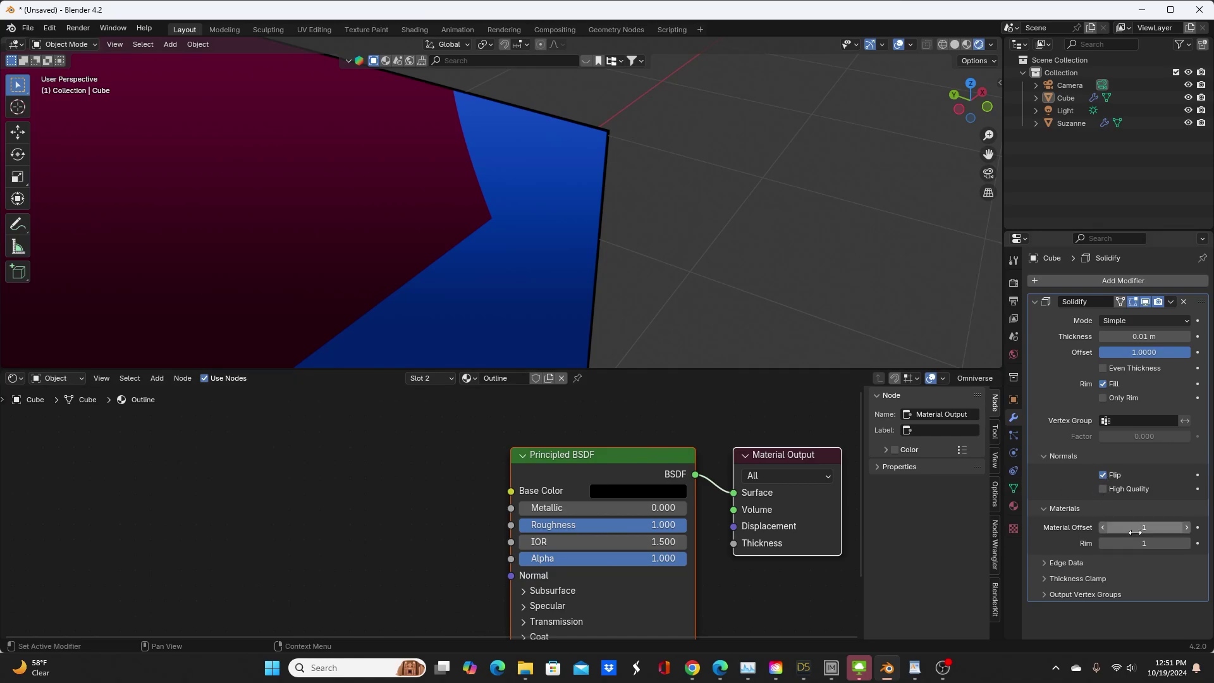
- Review the cube's Comfee Toon Shader and Outline material slots, and return to the Solidify modifier settings
click(1014, 506)
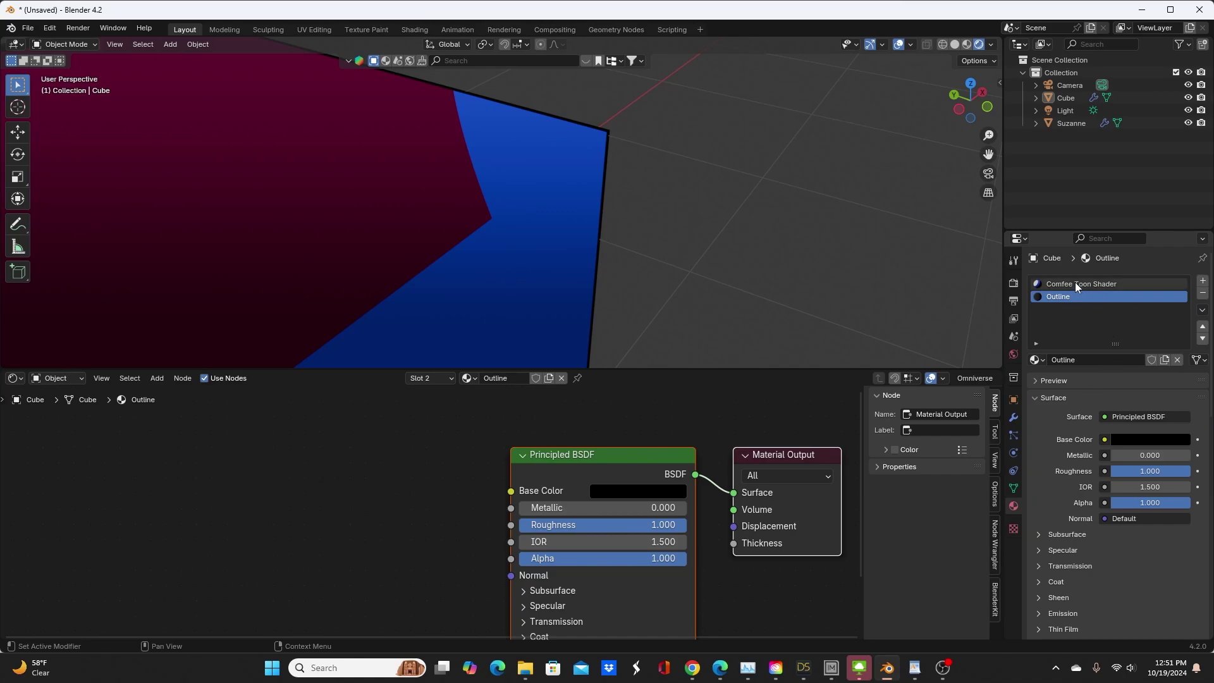
click(1052, 282)
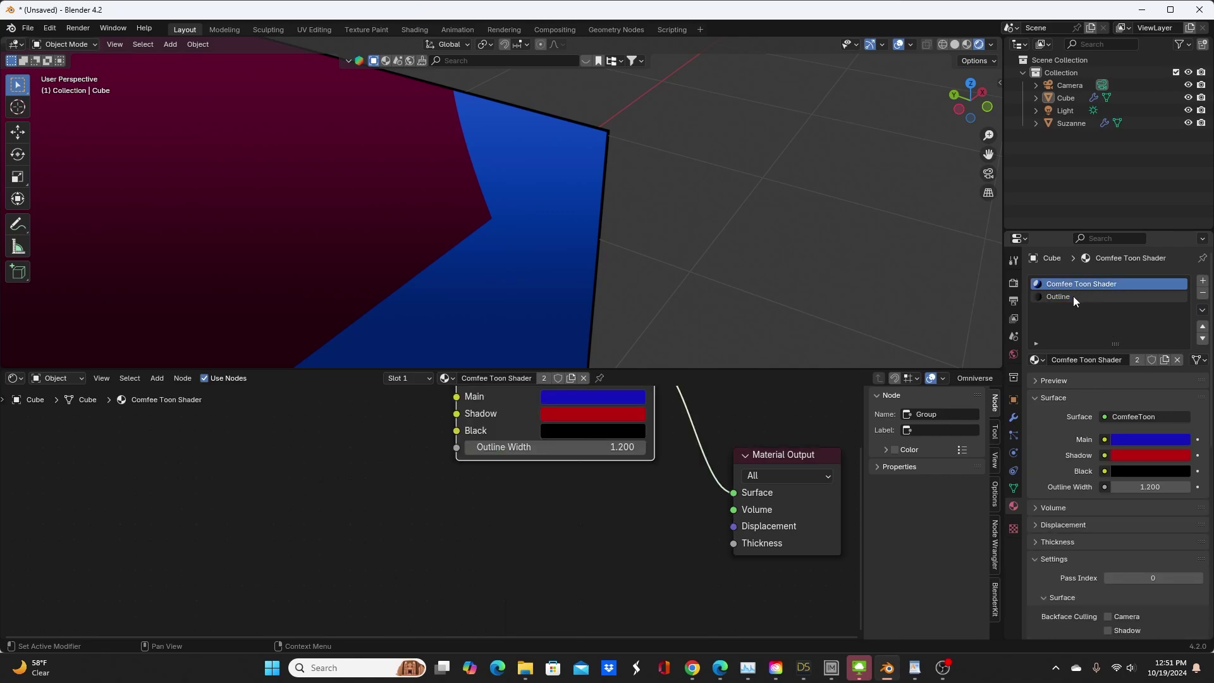
click(1055, 298)
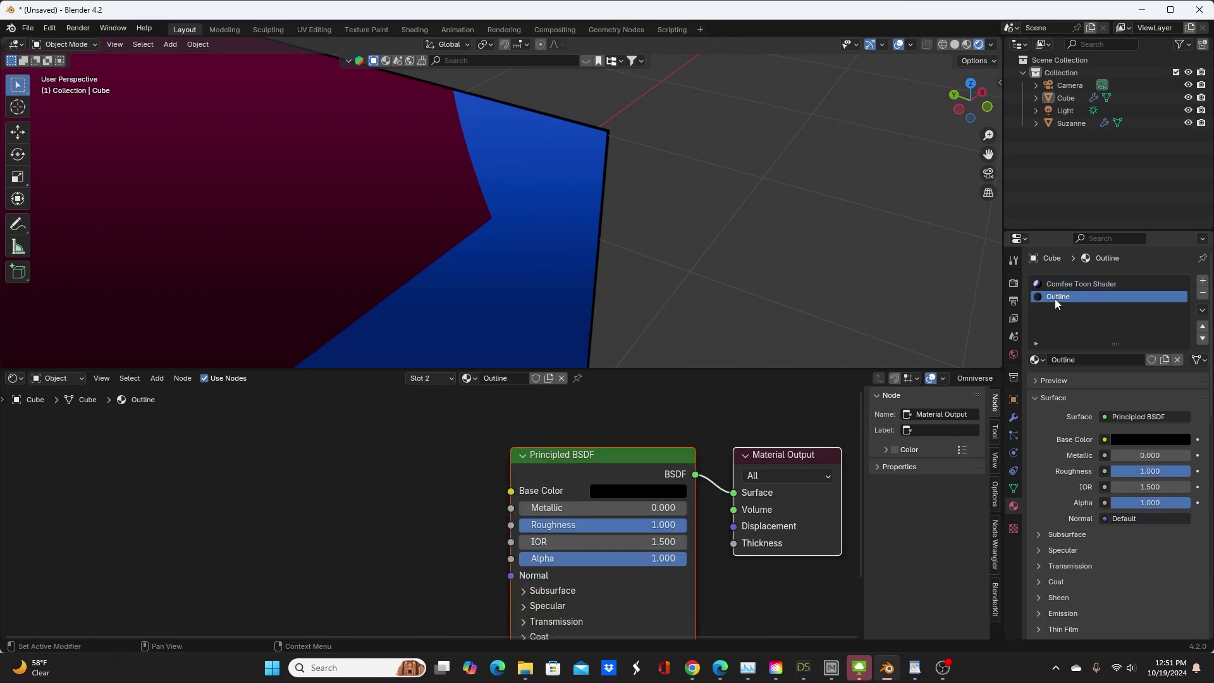
click(1013, 417)
- Examine the outline and toon shading on Suzanne's head, face and ears up close
middle_drag(700, 272, 745, 245)
scroll(626, 260, down, 3)
scroll(739, 246, up, 2)
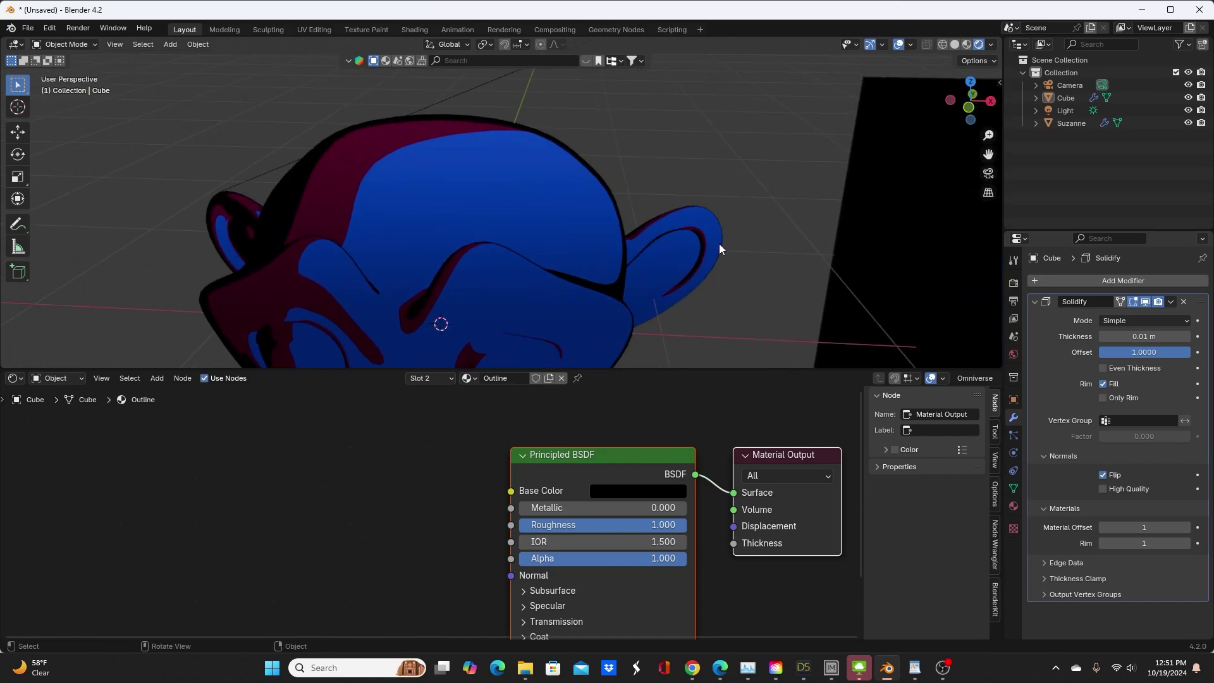
middle_drag(727, 343, 705, 205)
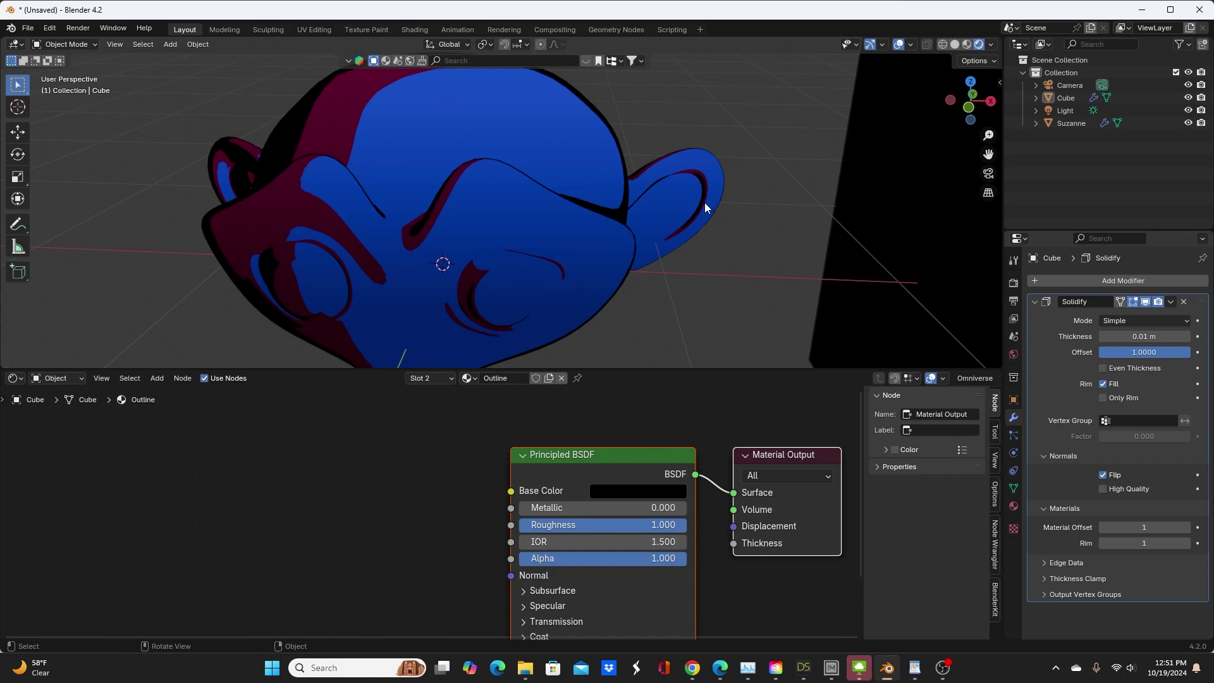